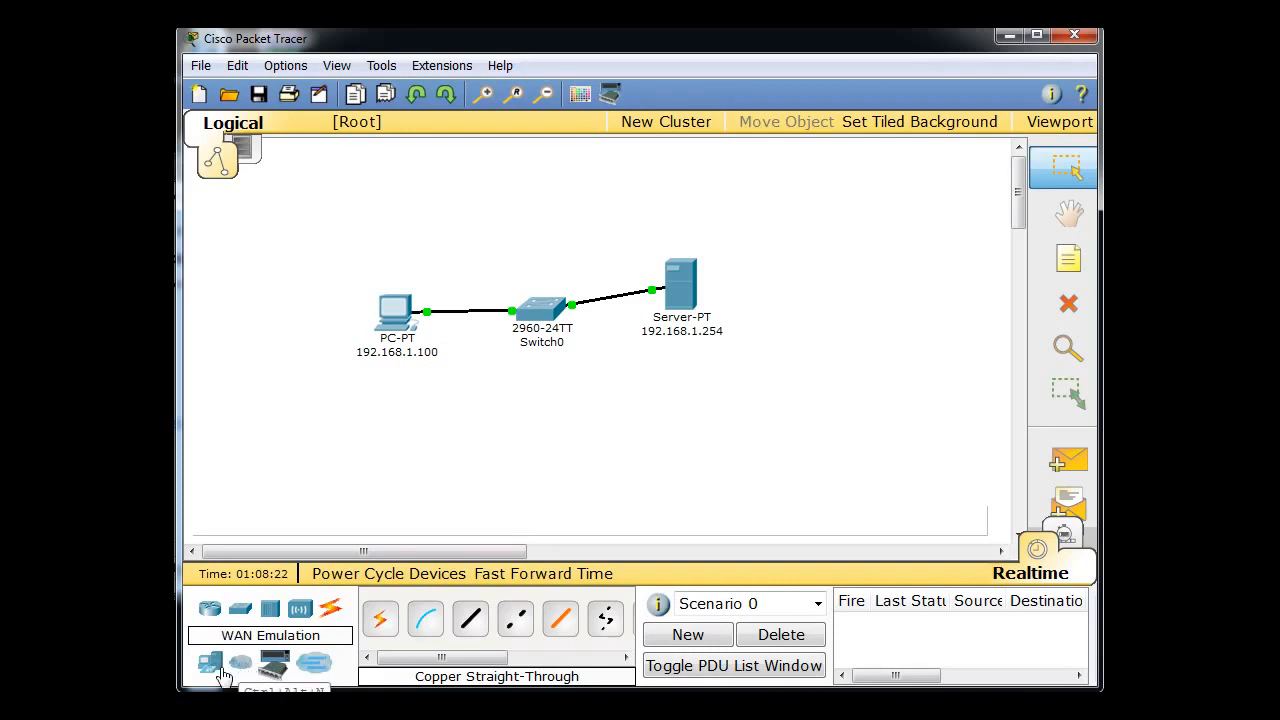
Add a Linksys-WRT300N wireless router to the workspace below the server
left_click(213, 666)
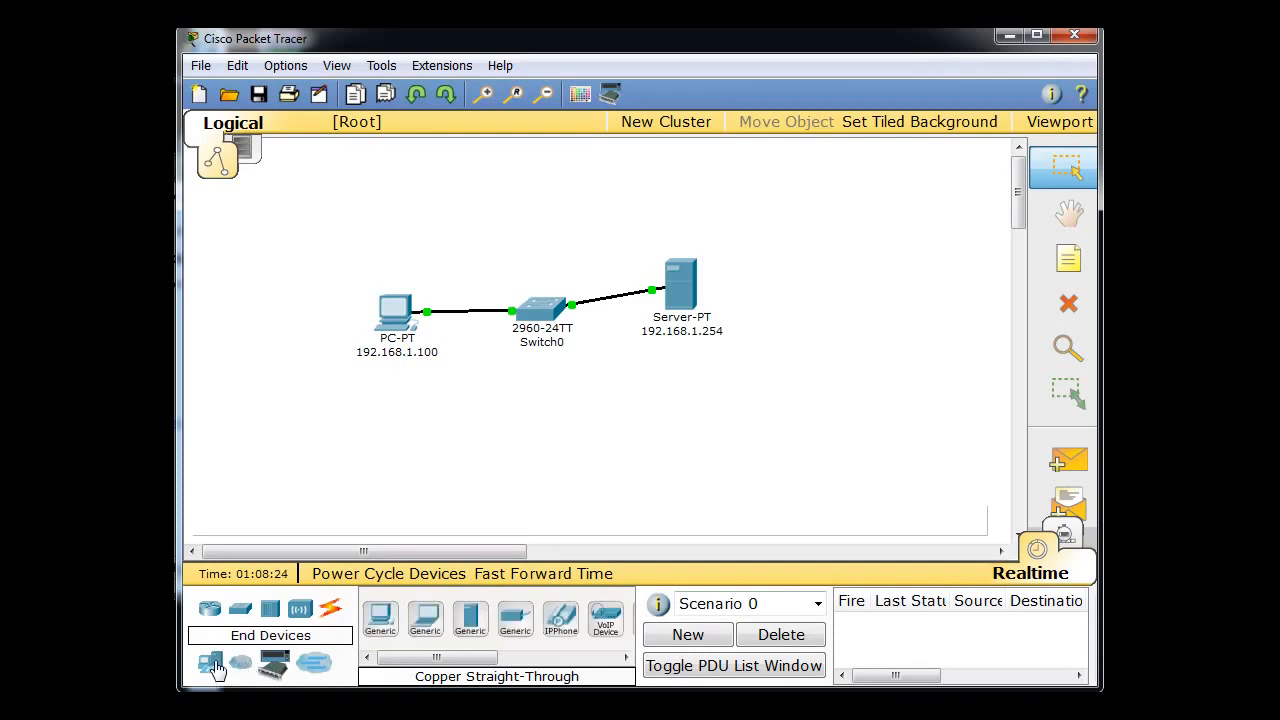
left_click(210, 610)
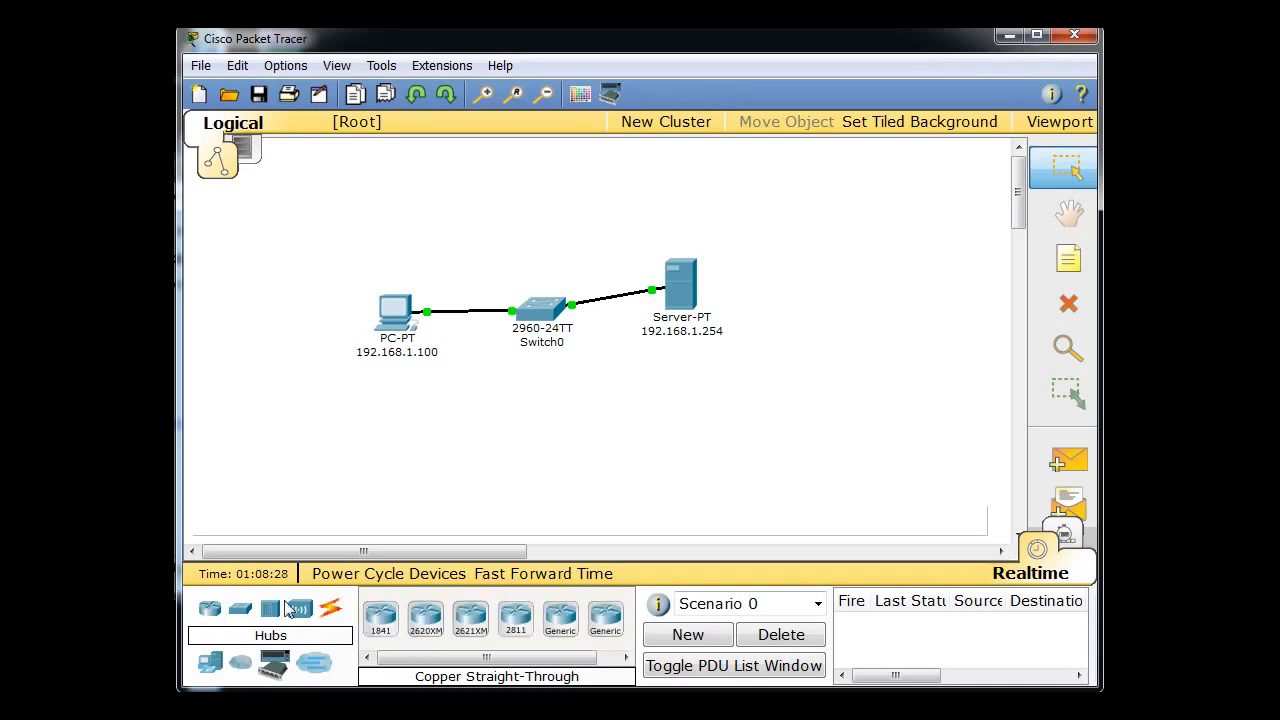
left_click(301, 614)
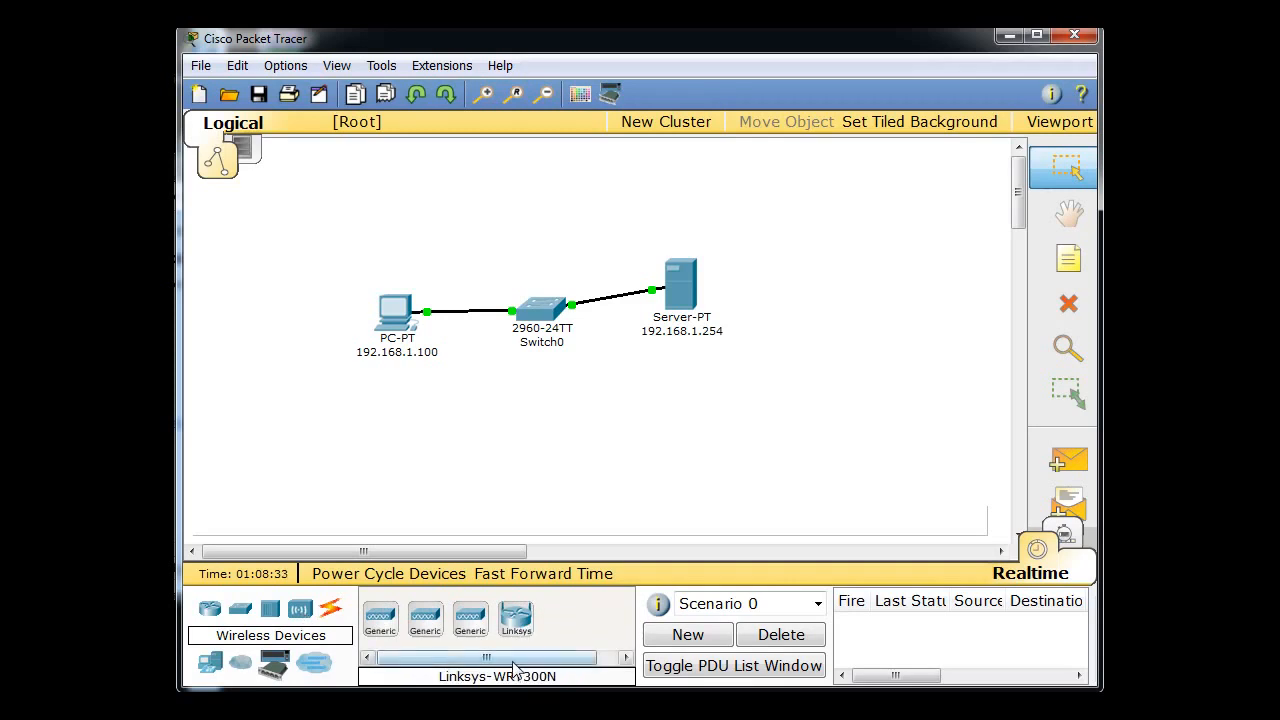
left_click_drag(516, 622, 646, 424)
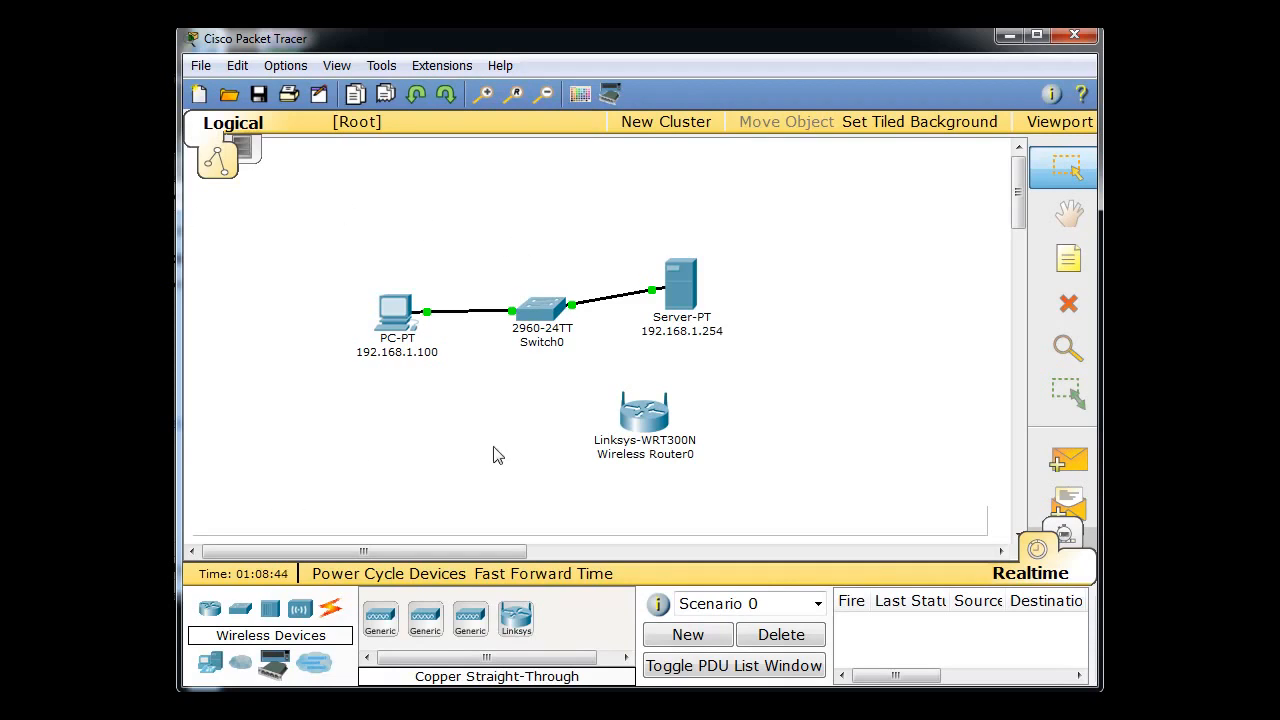
Rename the wireless router's label as 192.168.1.1
mouse_move(672, 432)
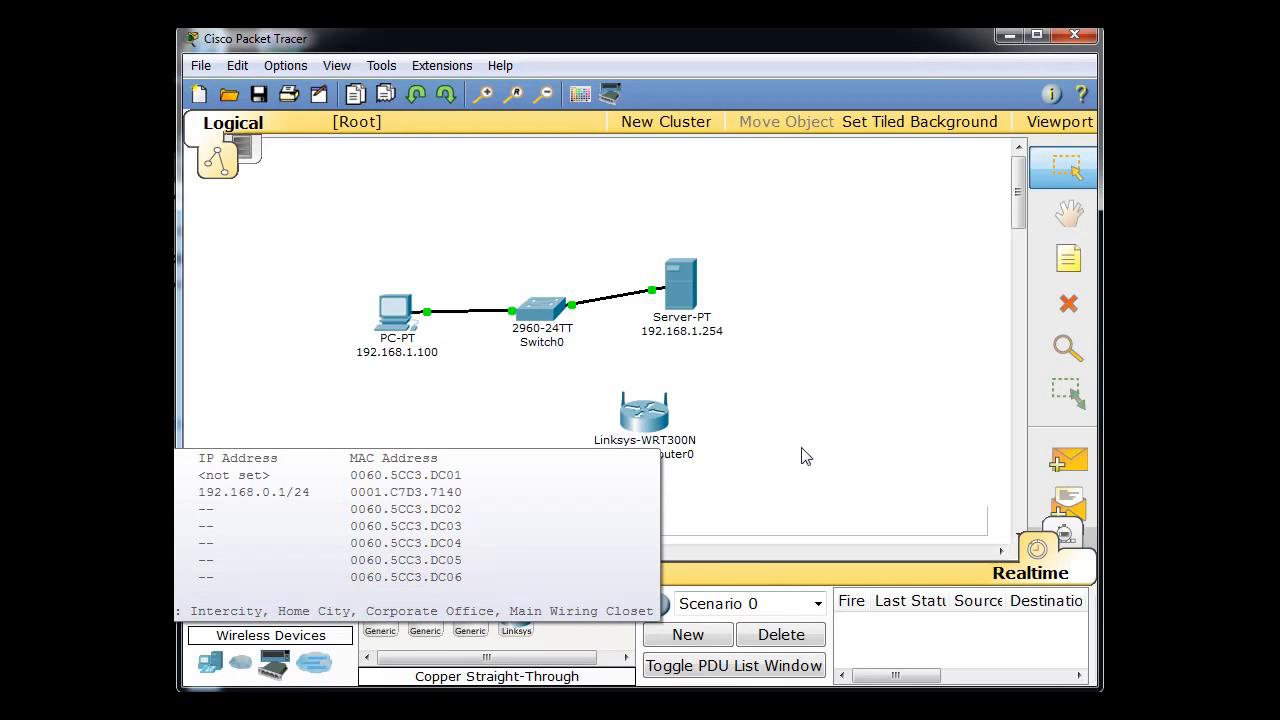
left_click(638, 456)
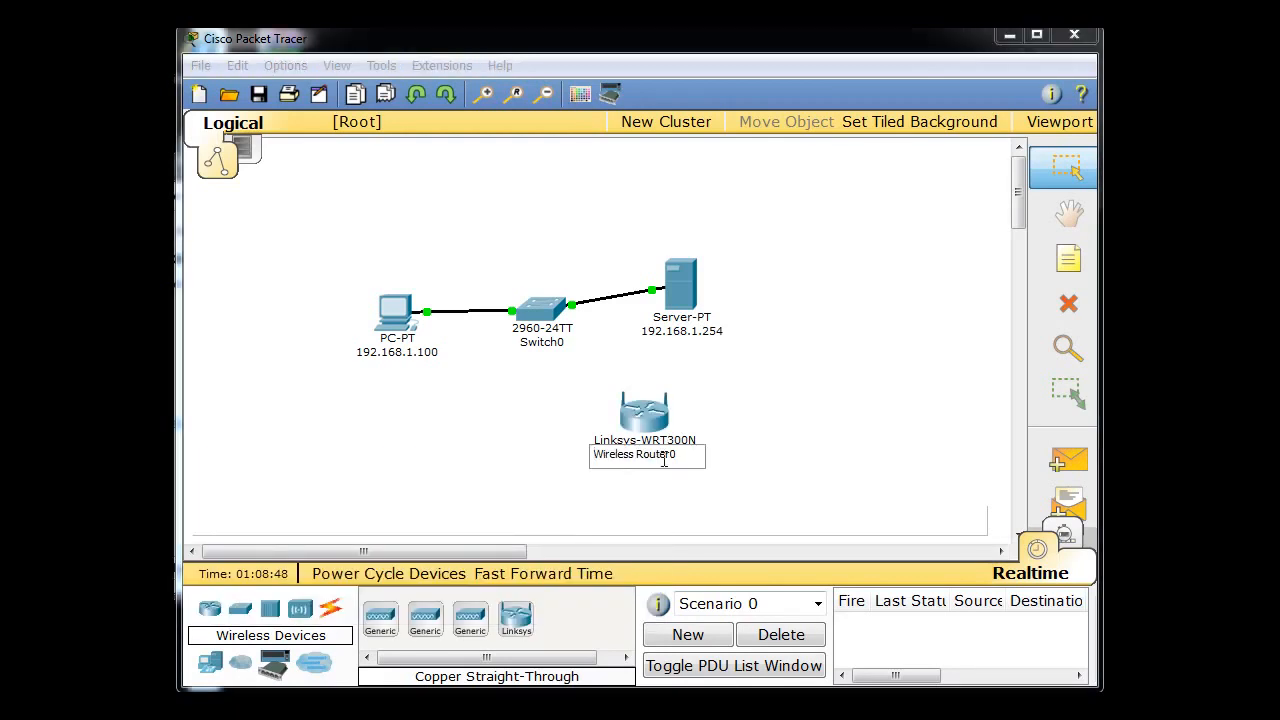
left_click_drag(683, 458, 547, 455)
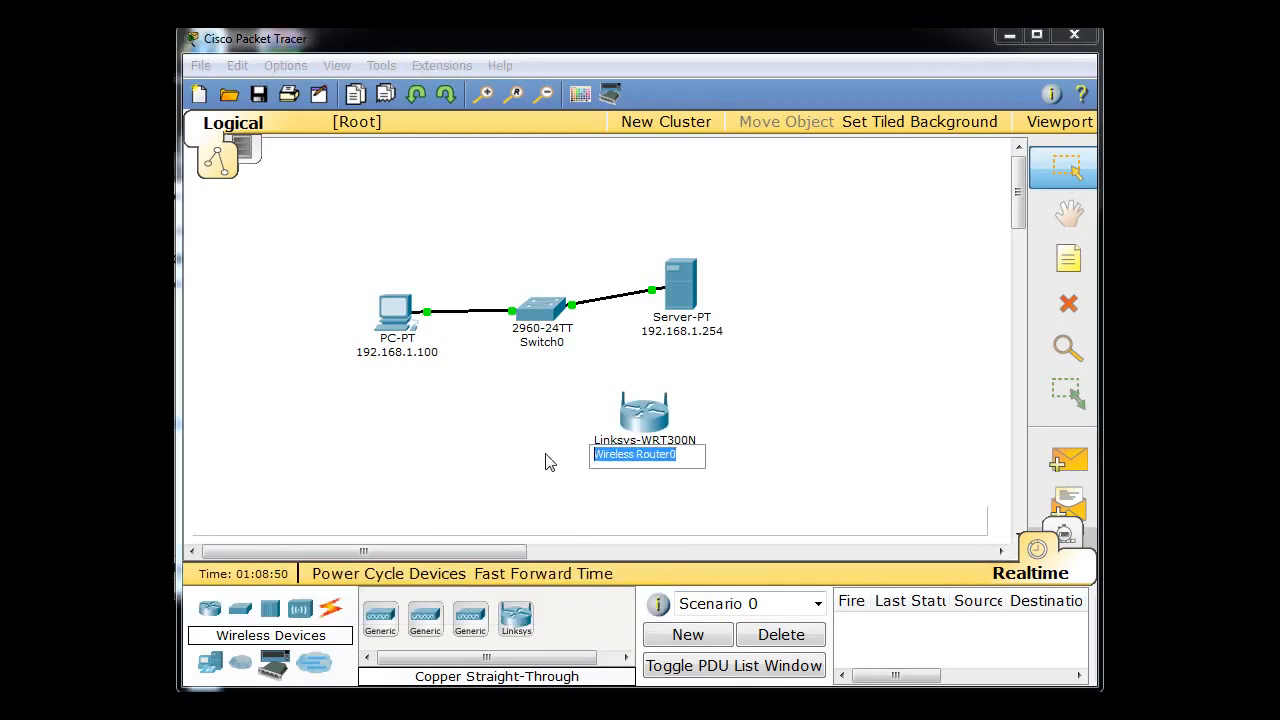
type("192.168.1.1")
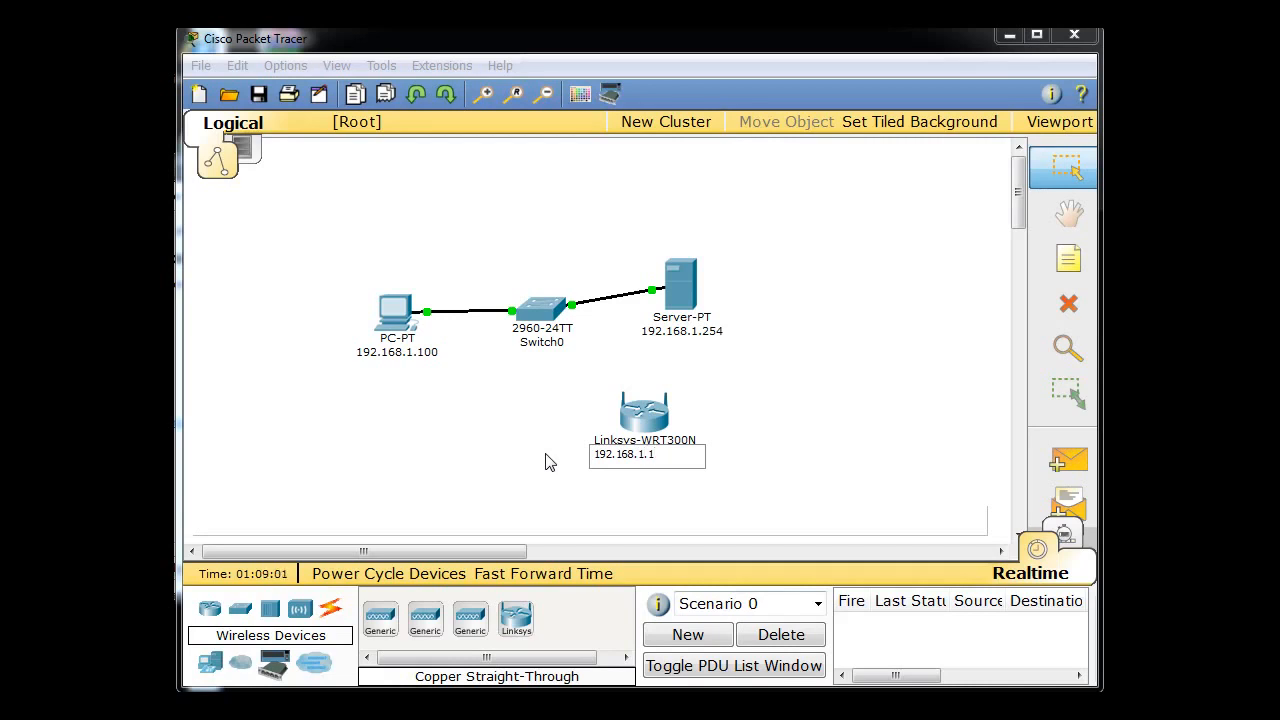
left_click(754, 424)
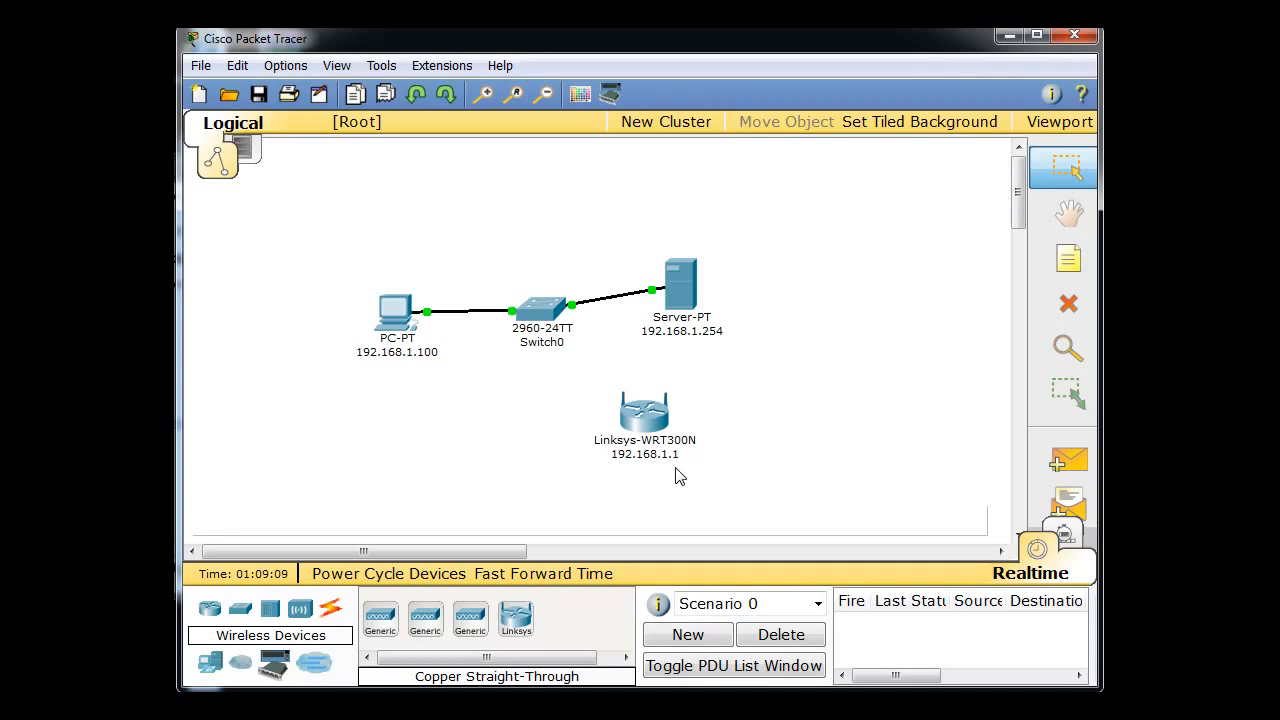
Add a generic Cloud-PT to the right of the wireless router and shift both devices slightly upward
left_click(241, 672)
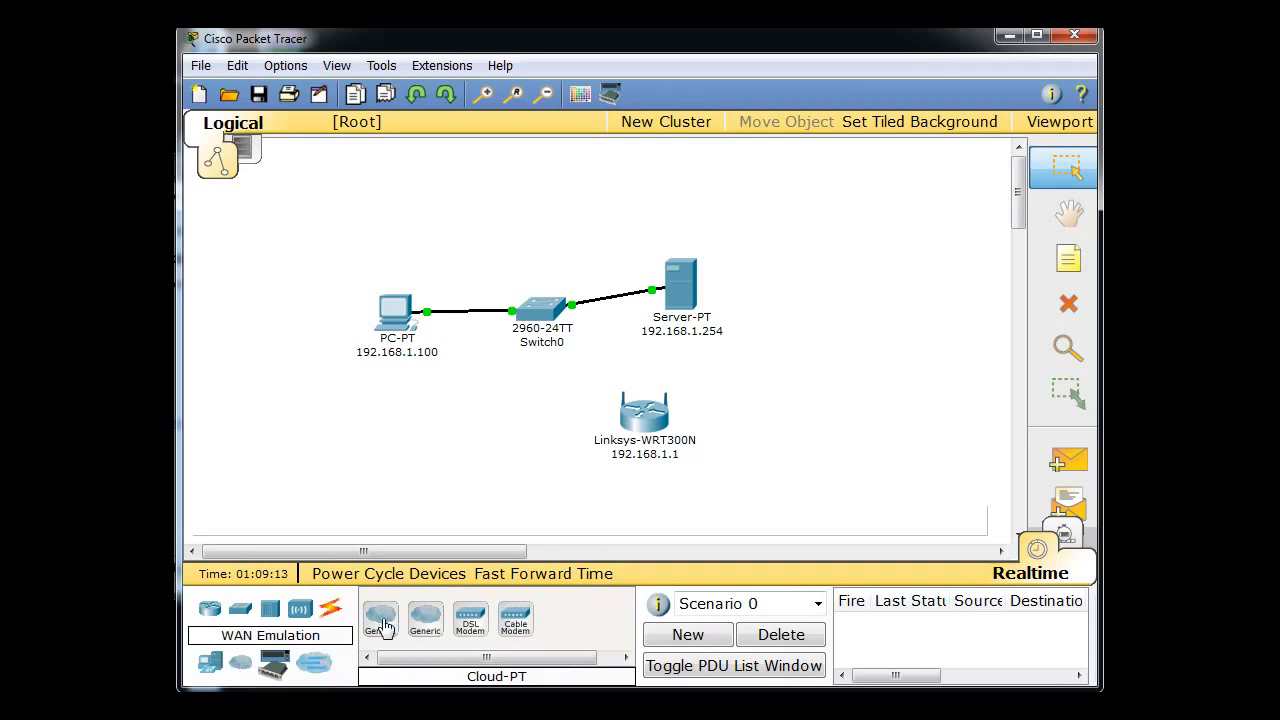
left_click_drag(383, 626, 792, 470)
left_click_drag(626, 416, 632, 401)
left_click_drag(797, 471, 795, 452)
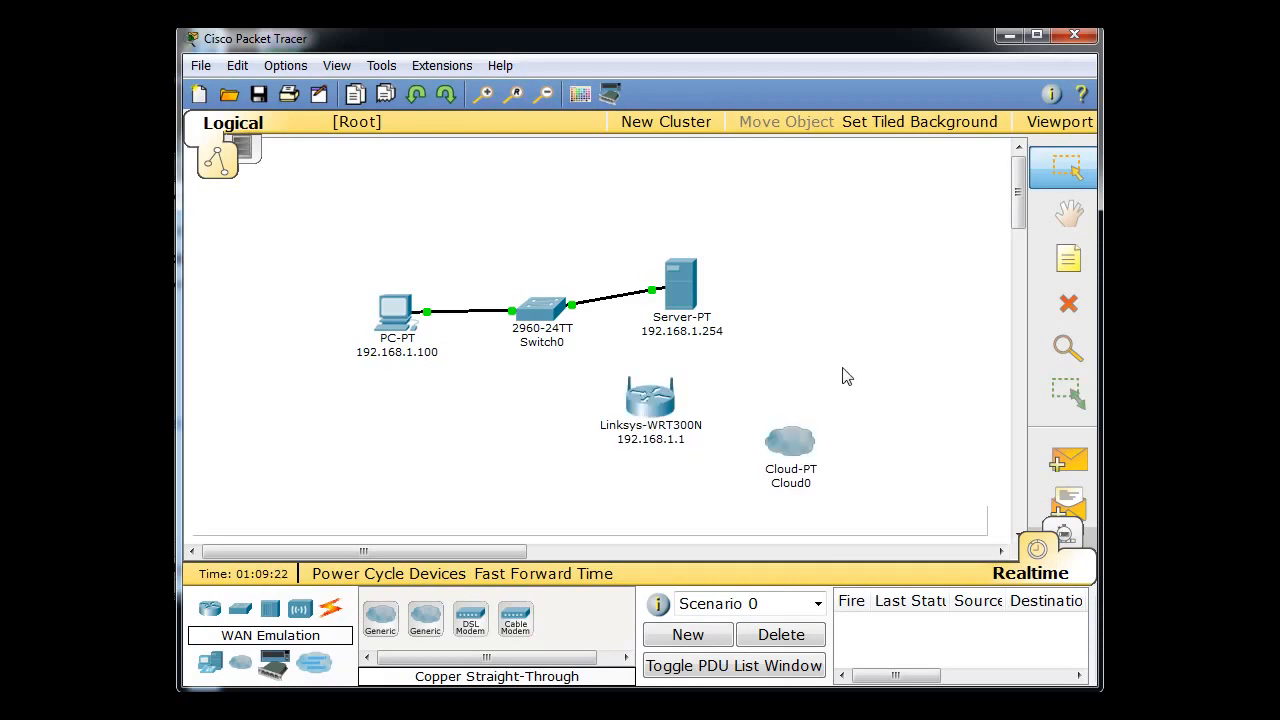
Connect the switch's FastEthernet0/3 port to the wireless router's Ethernet 1 port with a copper straight-through cable
left_click(330, 612)
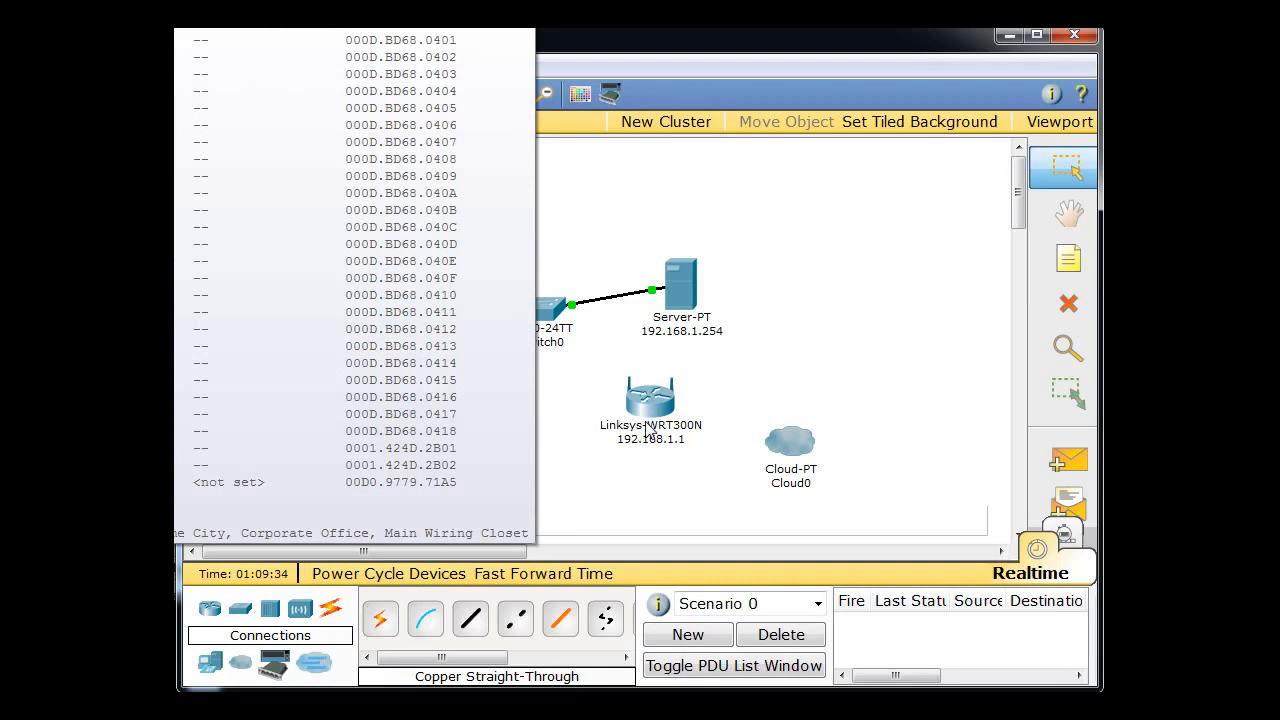
left_click(469, 622)
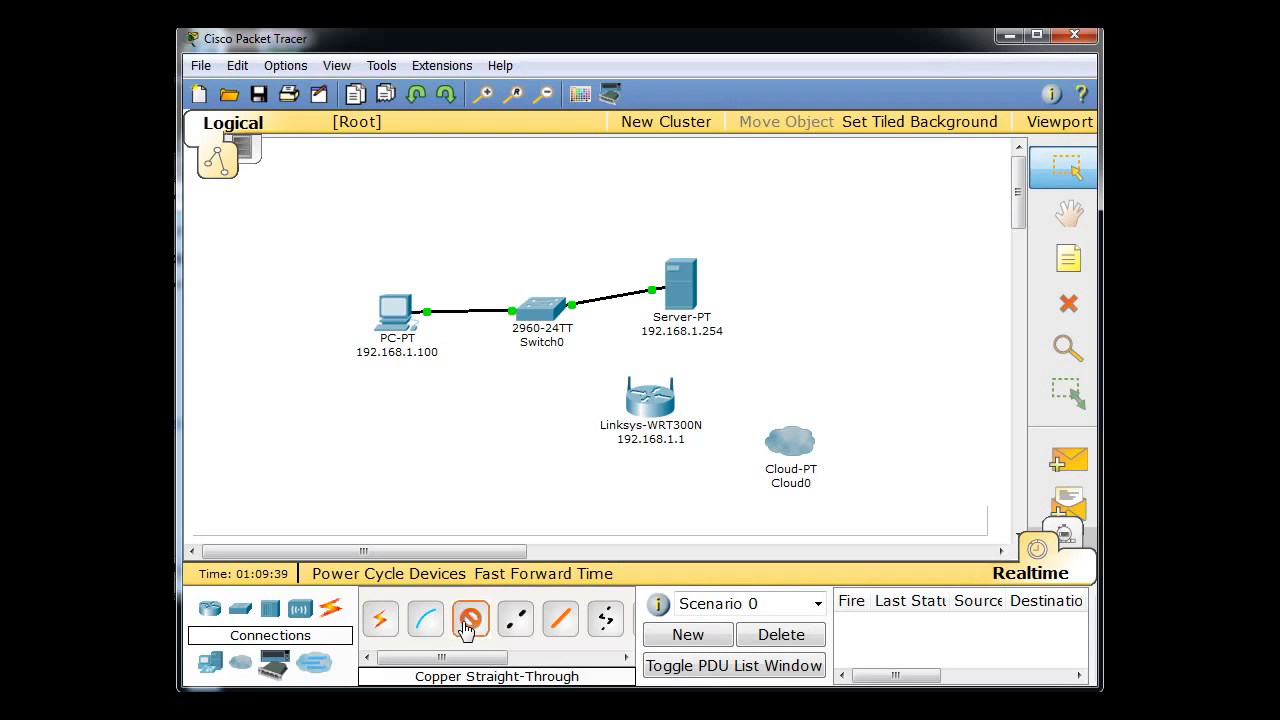
left_click(537, 313)
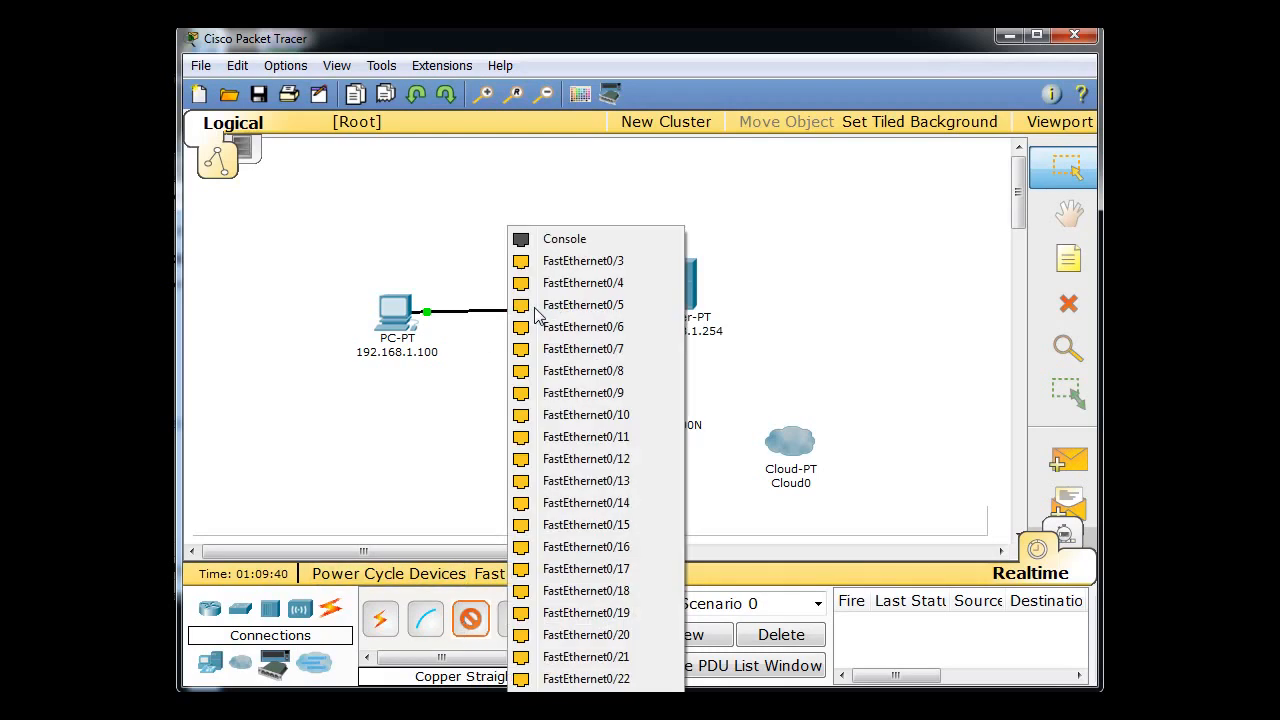
left_click(556, 262)
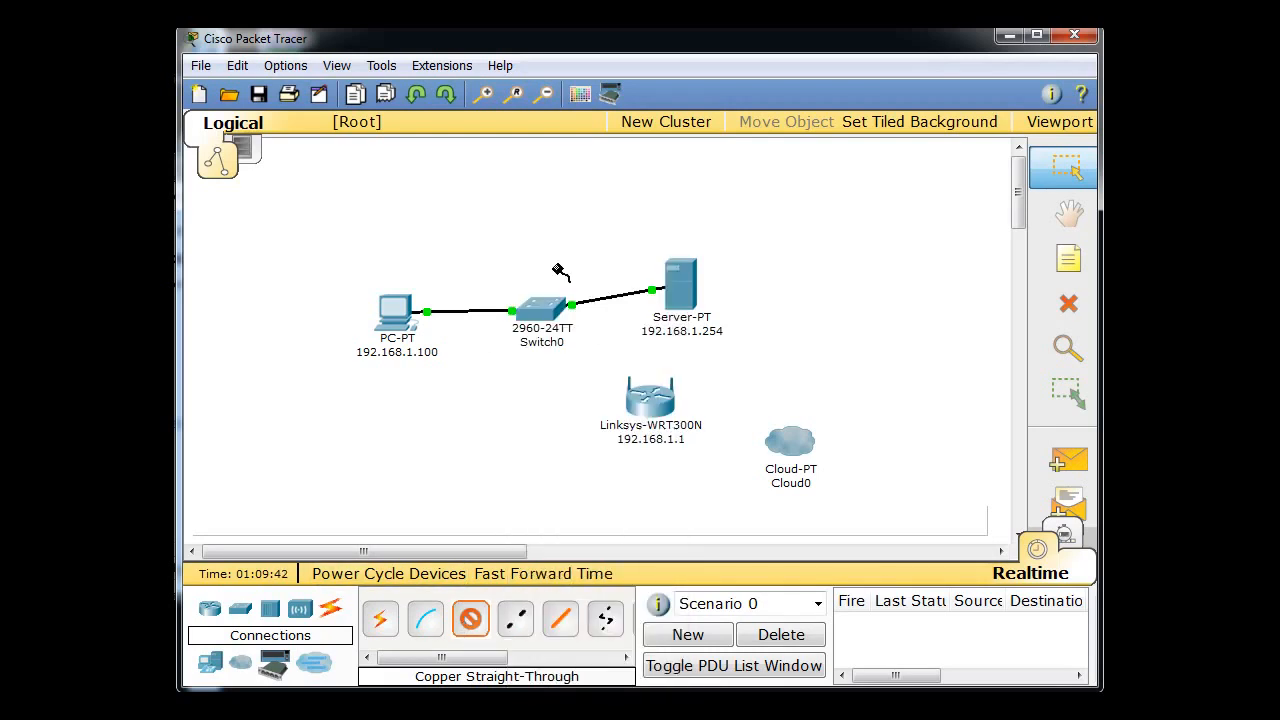
left_click(649, 402)
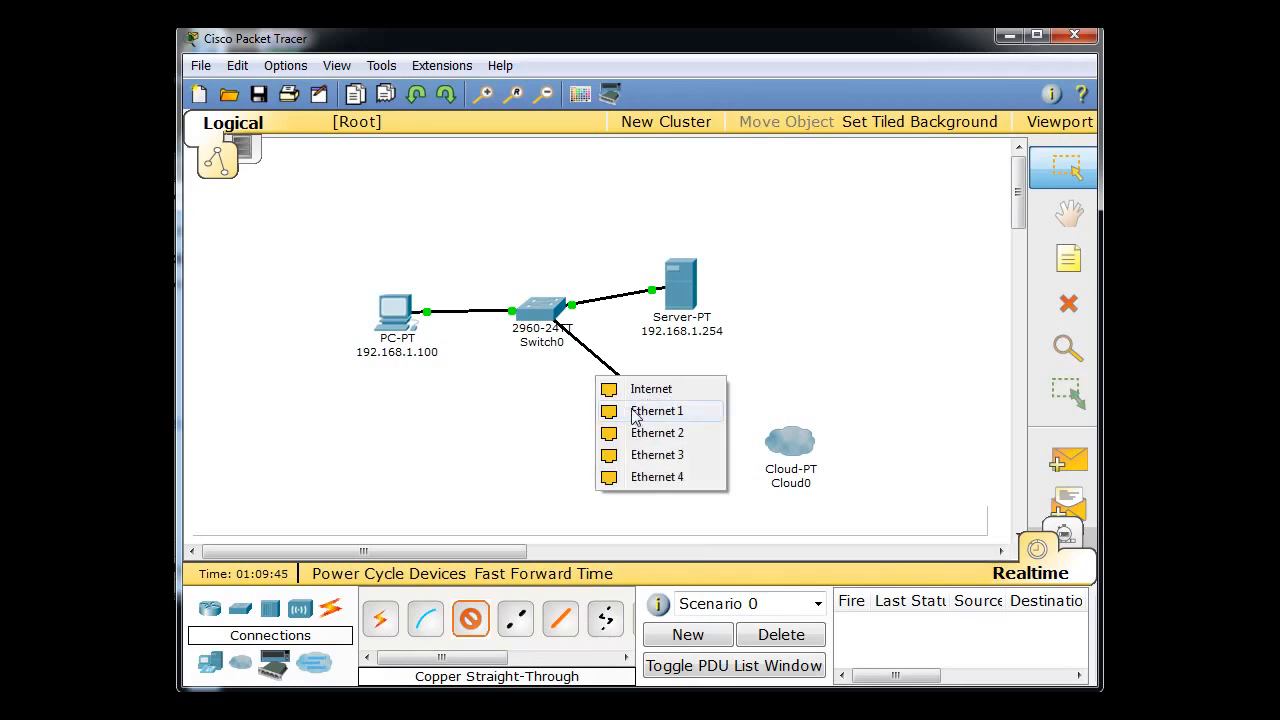
left_click(612, 418)
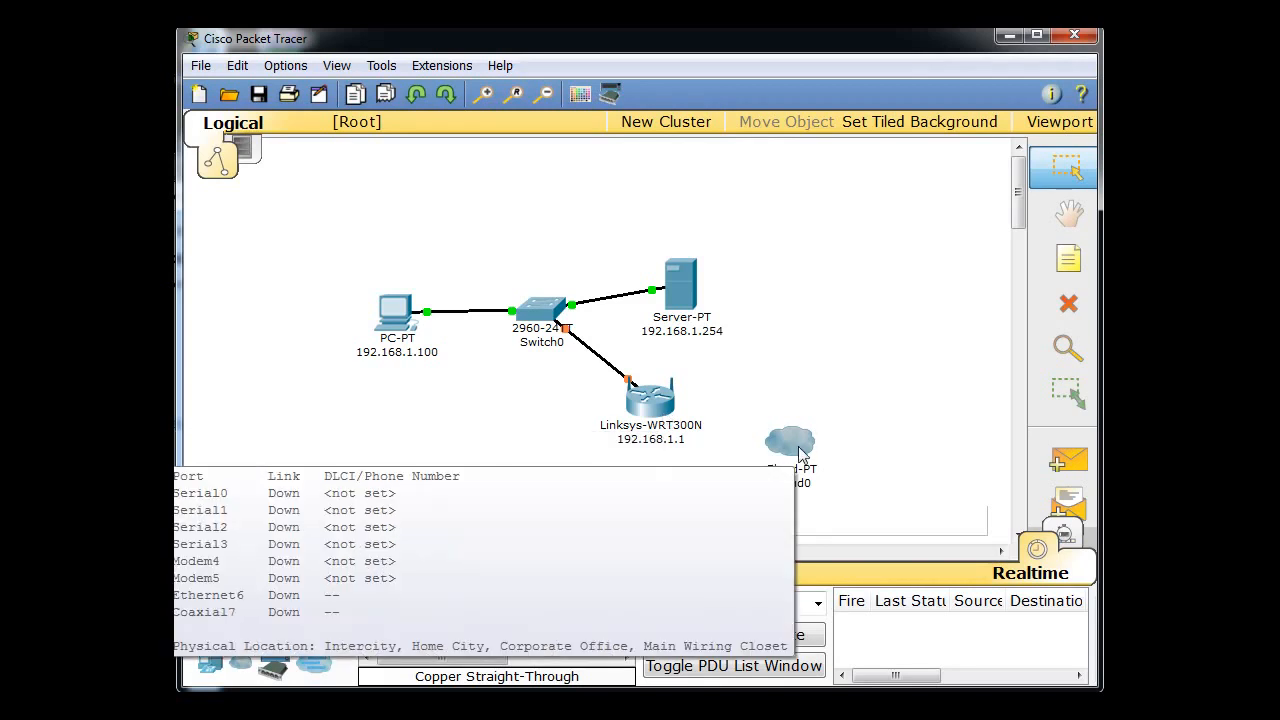
Connect the wireless router to the cloud using the automatically chosen connection type
mouse_move(660, 410)
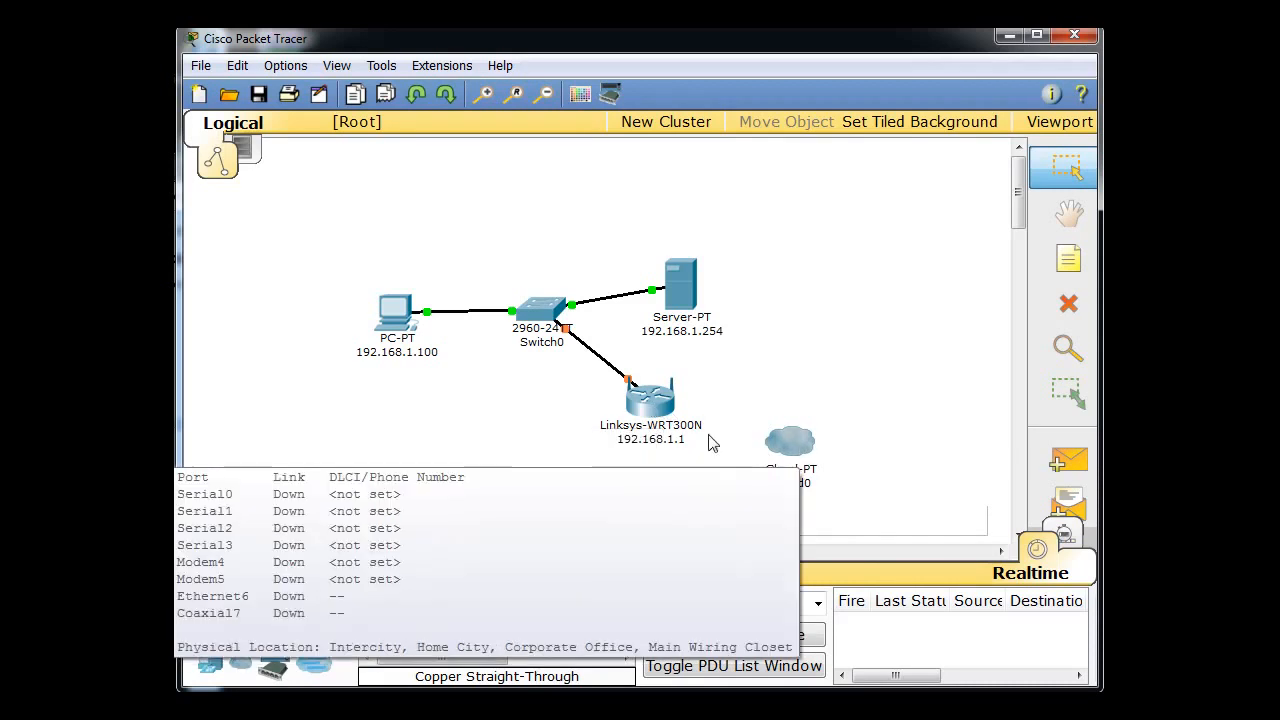
mouse_move(789, 452)
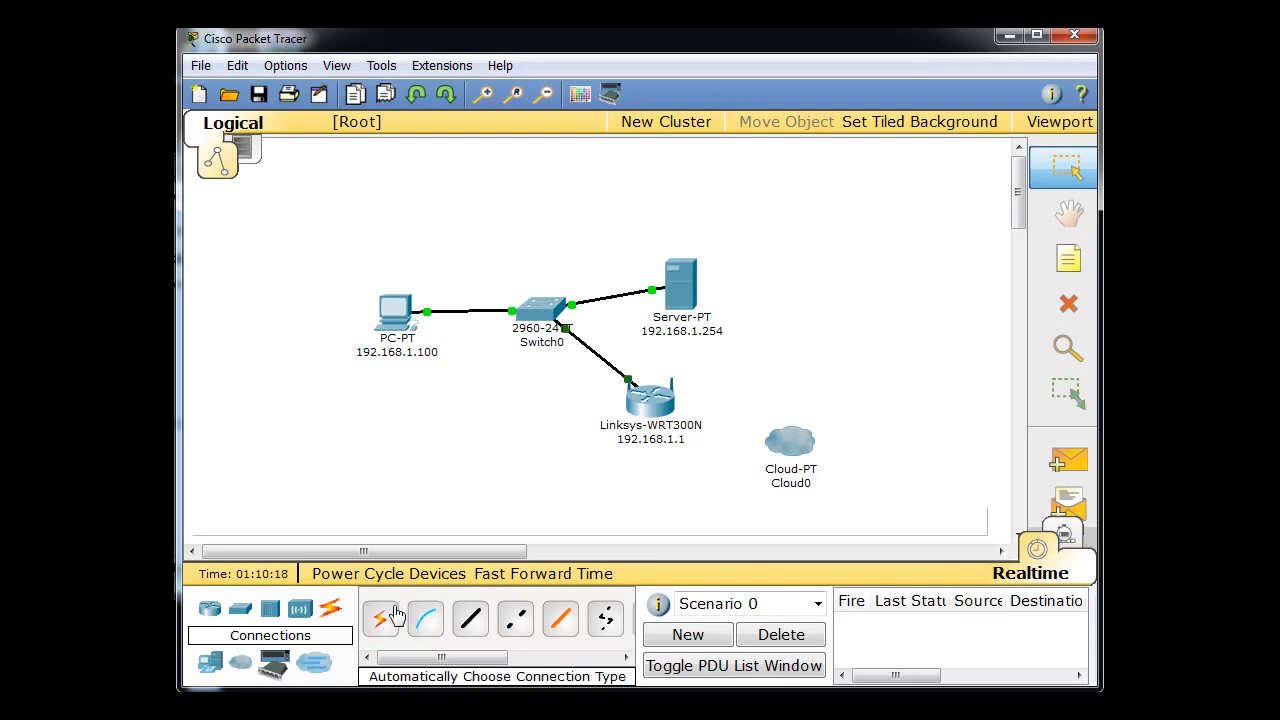
left_click(380, 622)
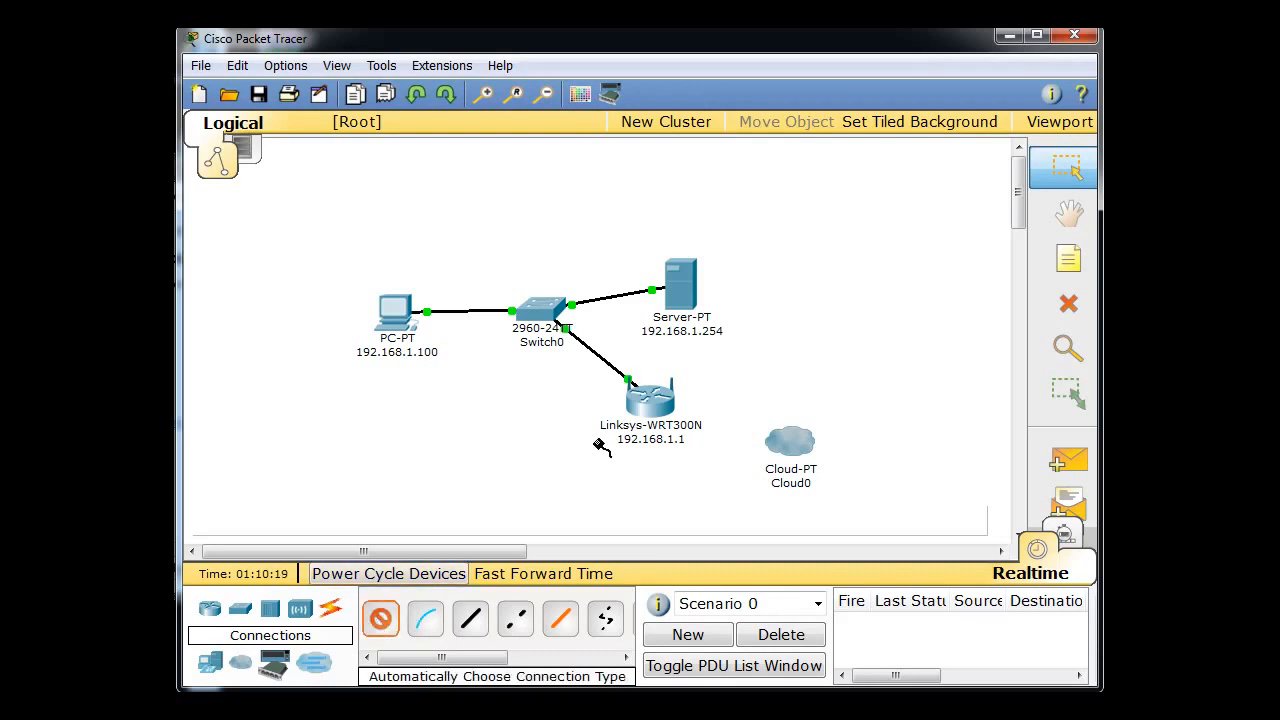
left_click(657, 403)
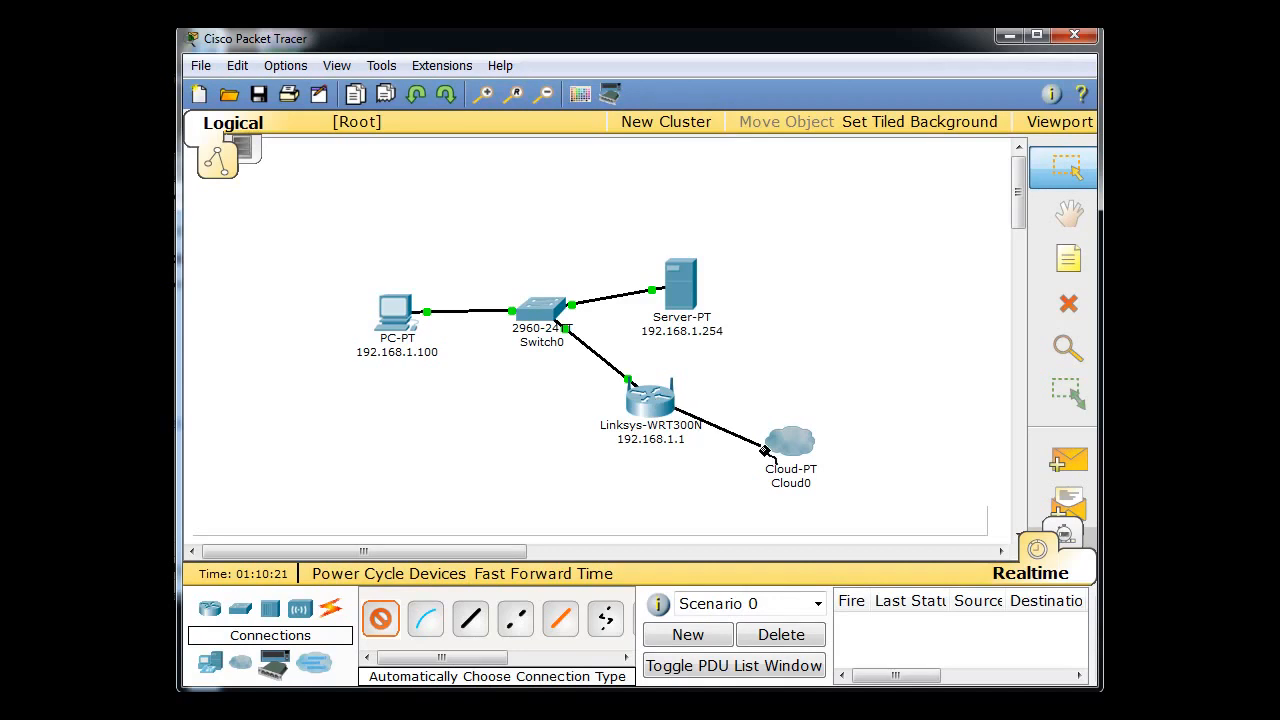
left_click(789, 450)
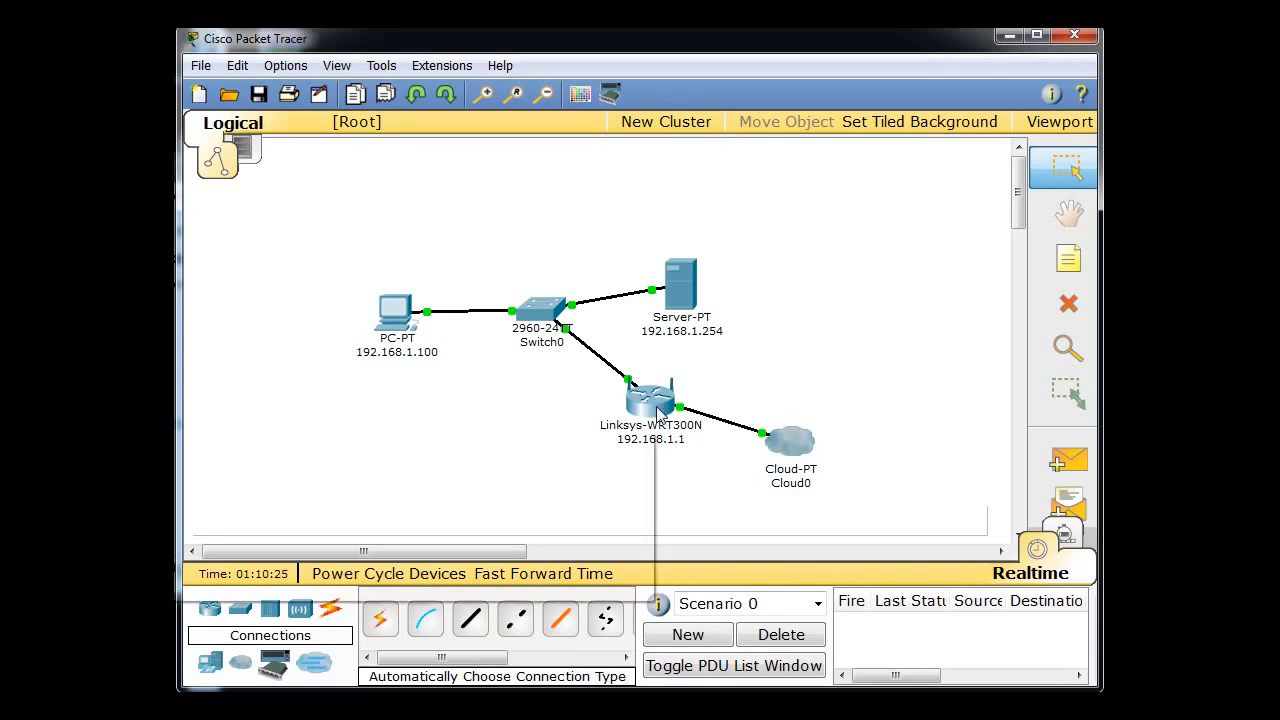
Open the wireless router's physical device view and zoom in to inspect its rear ports
mouse_move(657, 409)
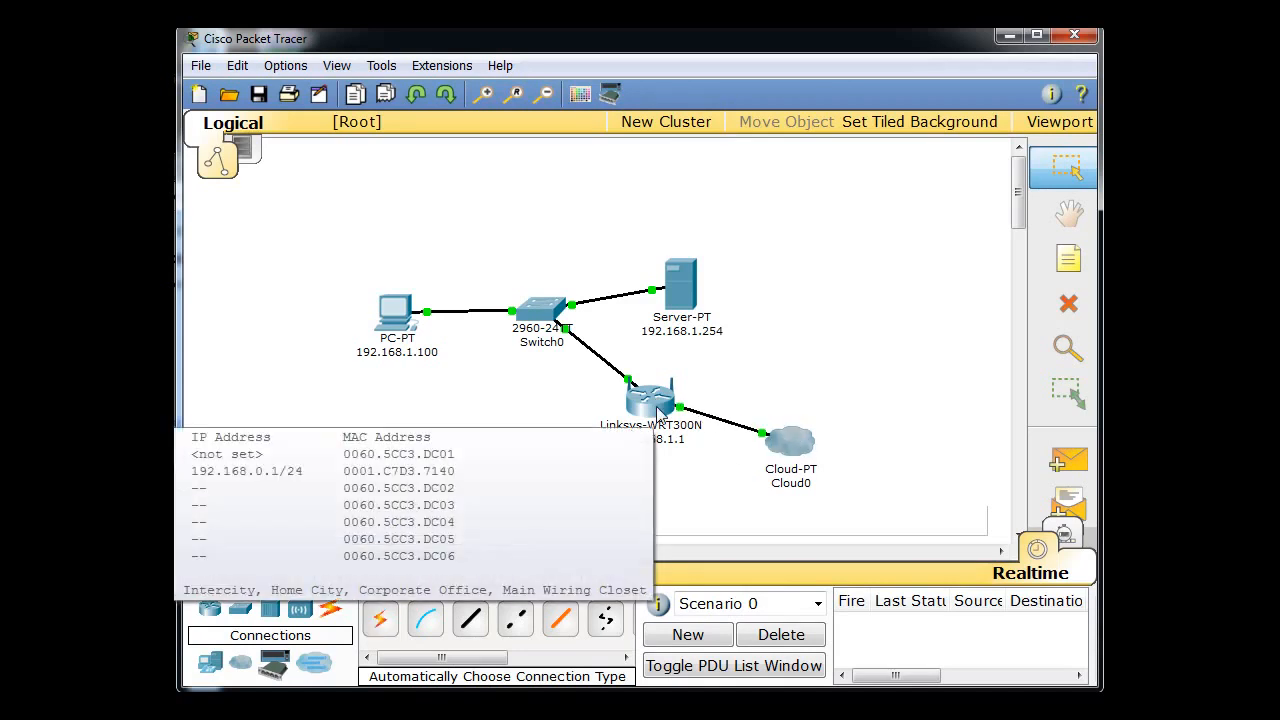
left_click(657, 414)
left_click_drag(362, 178, 632, 128)
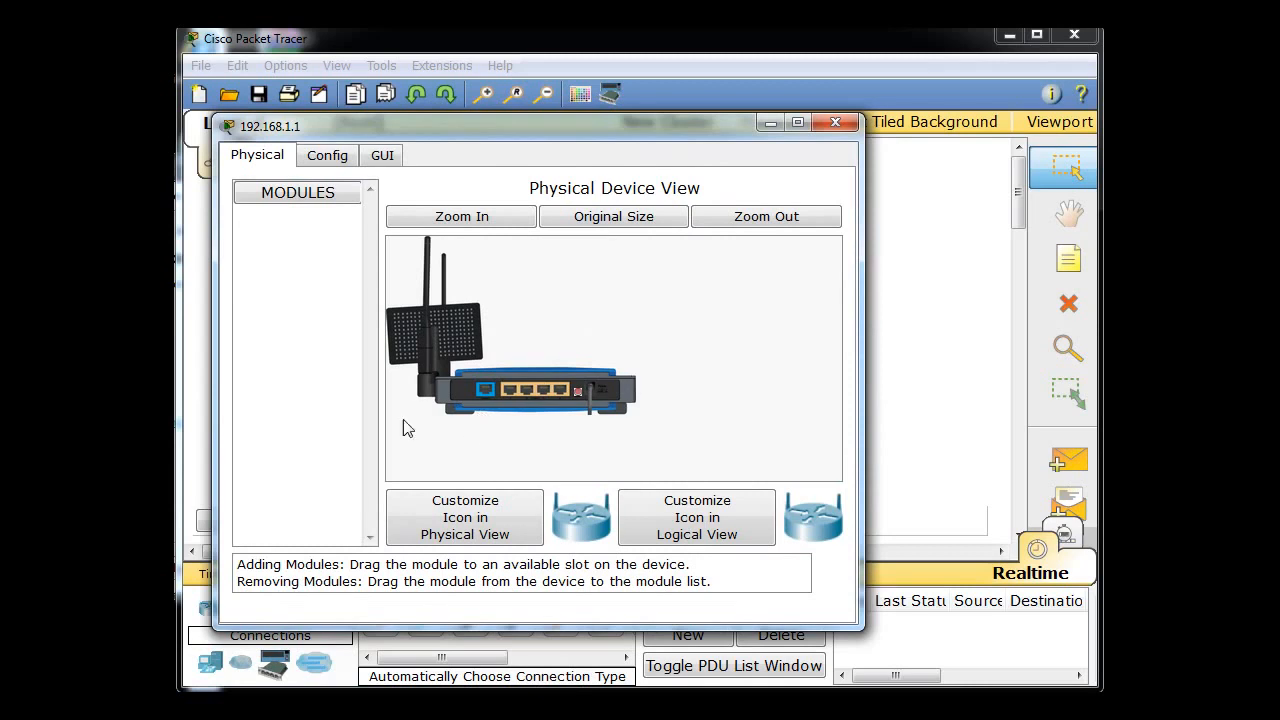
left_click(486, 224)
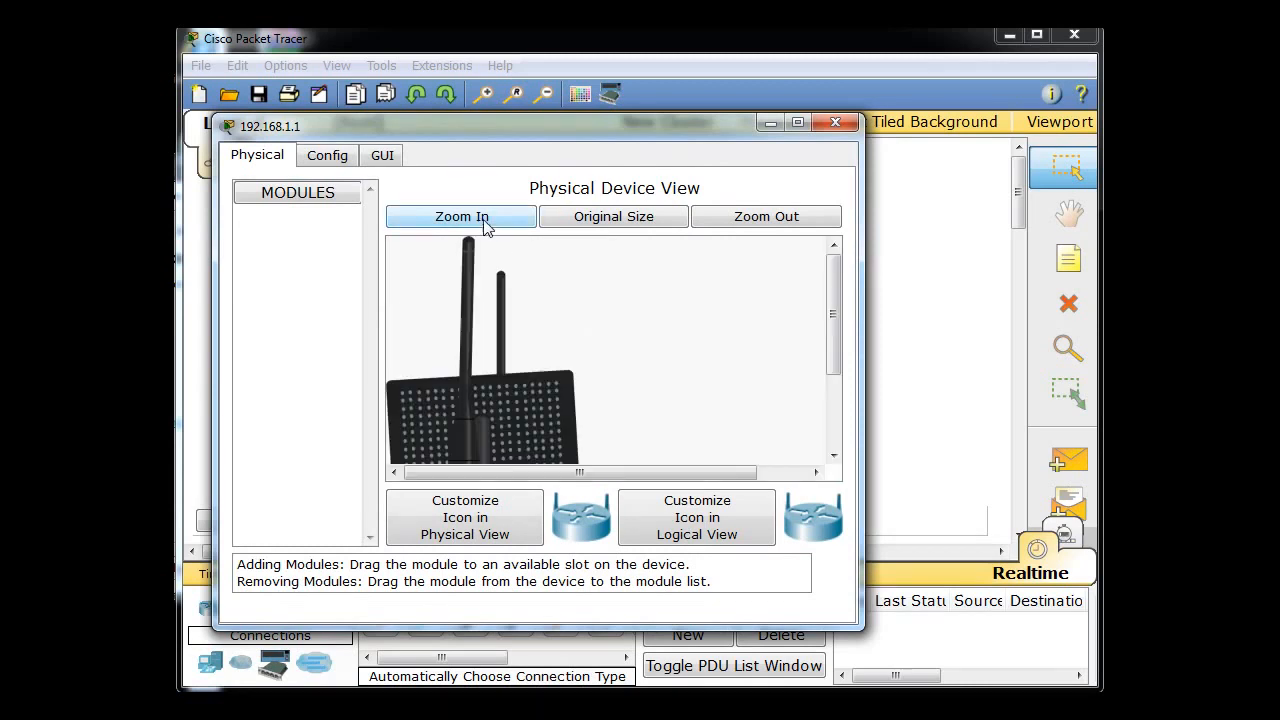
left_click_drag(836, 306, 838, 380)
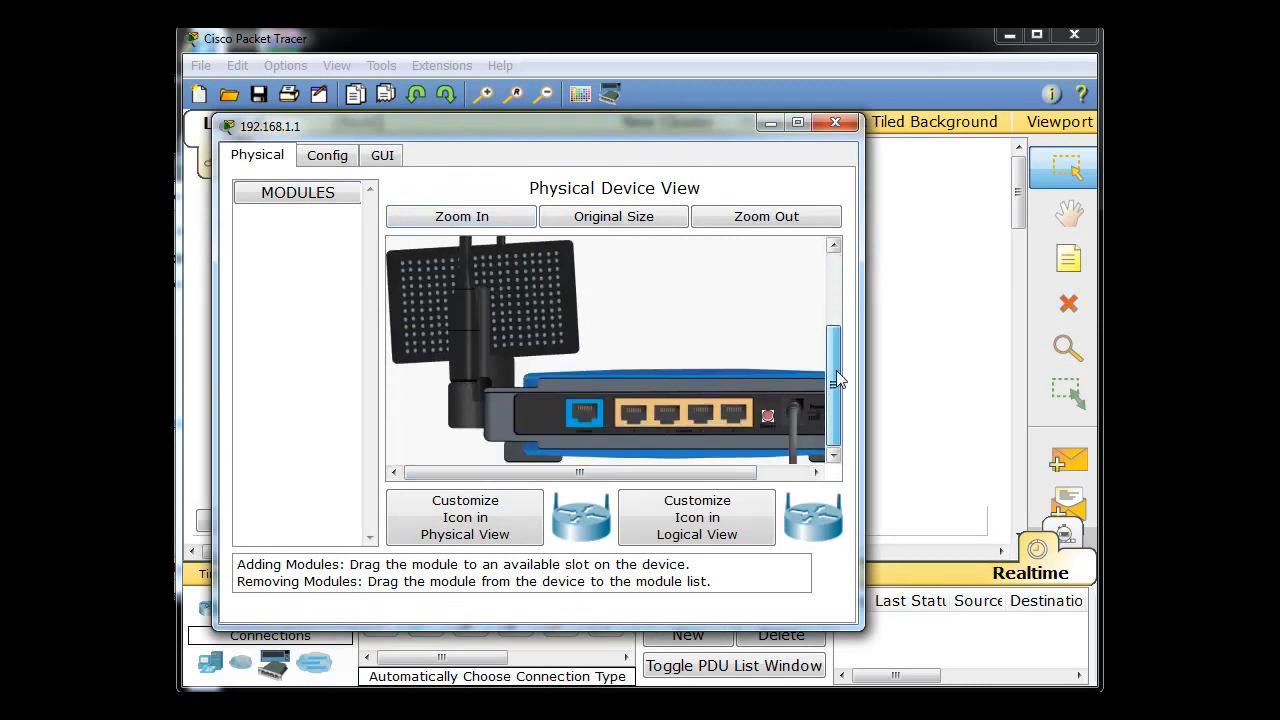
left_click_drag(685, 470, 697, 457)
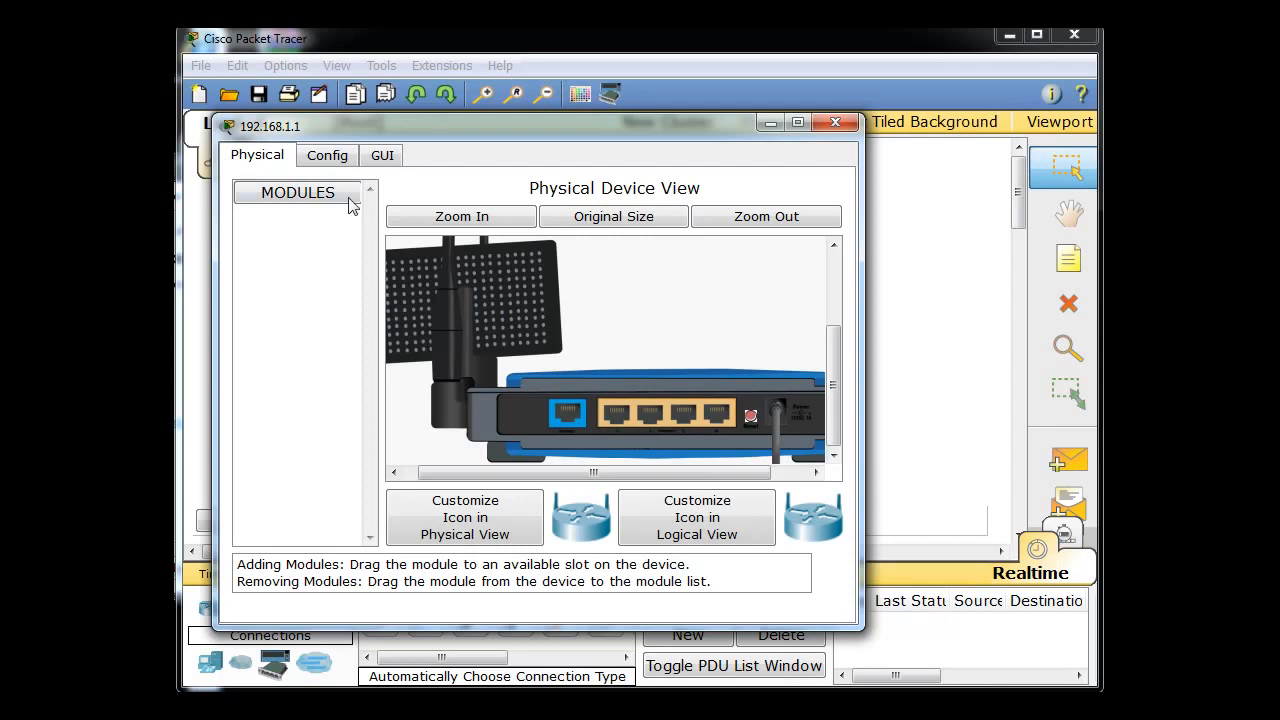
Review the wireless router's global, Internet, LAN and wireless configuration settings, finishing on the LAN settings
left_click(330, 158)
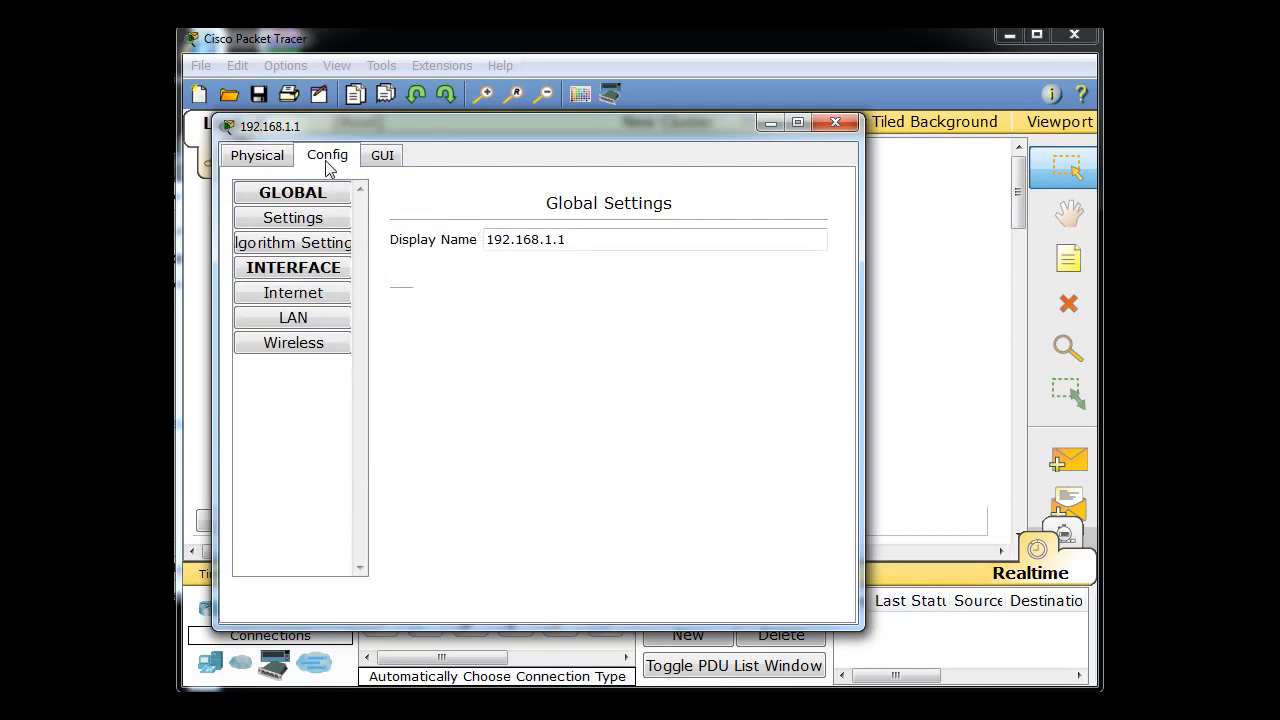
left_click(296, 320)
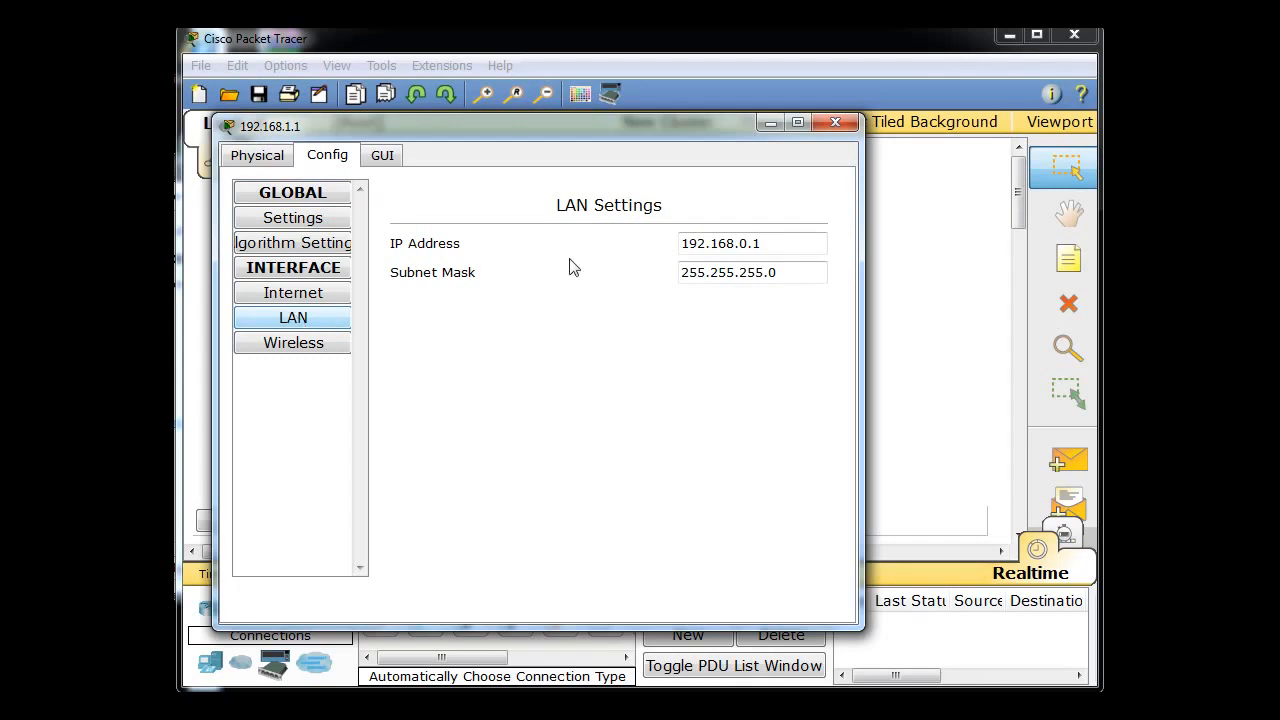
left_click(305, 352)
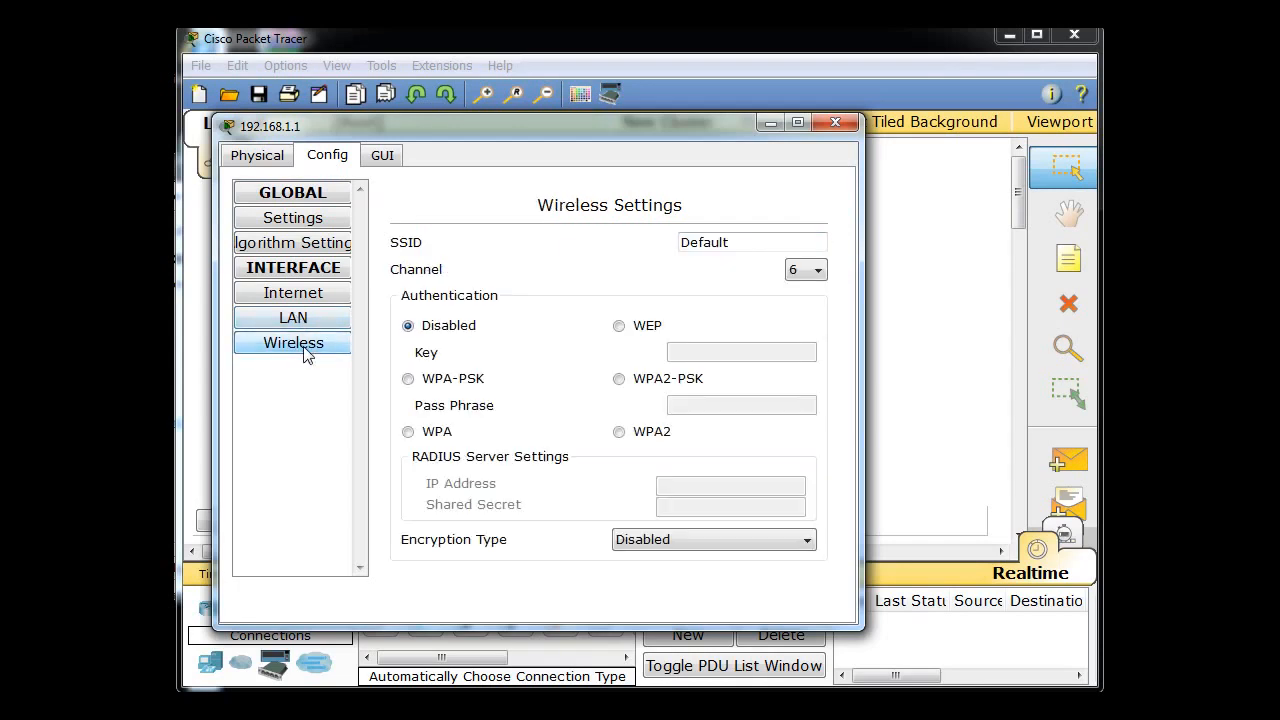
left_click(308, 296)
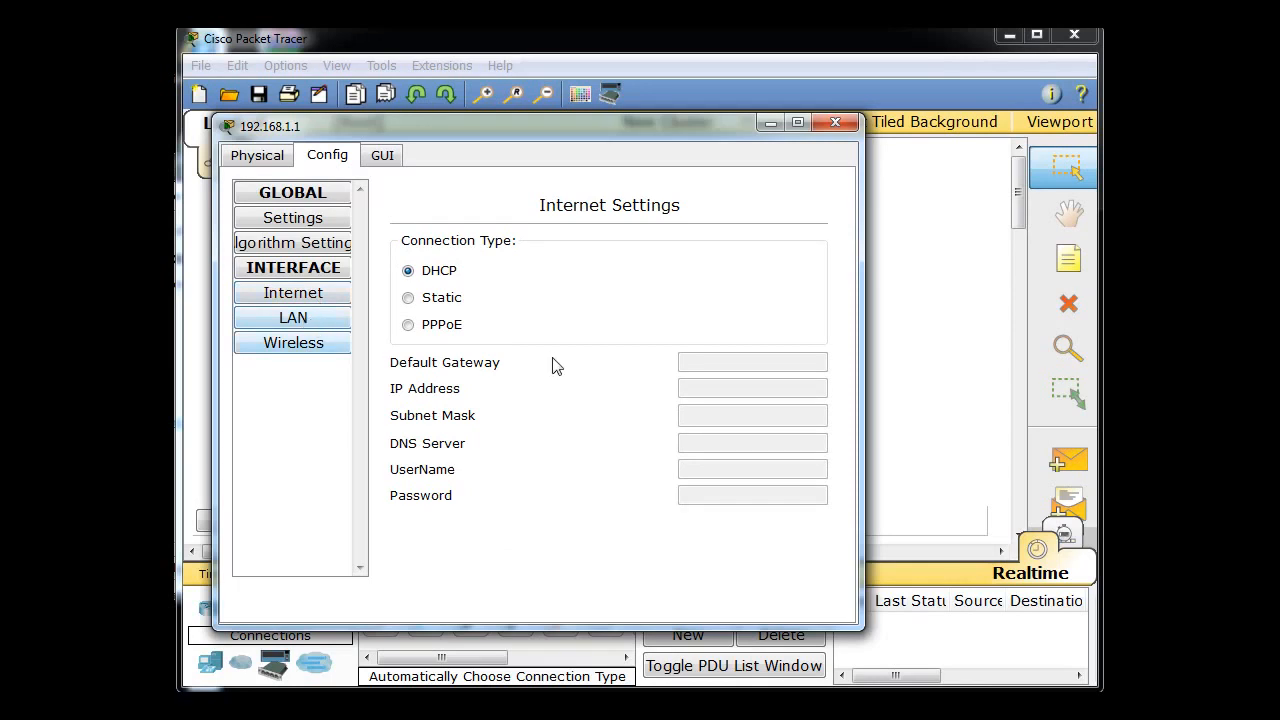
left_click(312, 322)
left_click(318, 269)
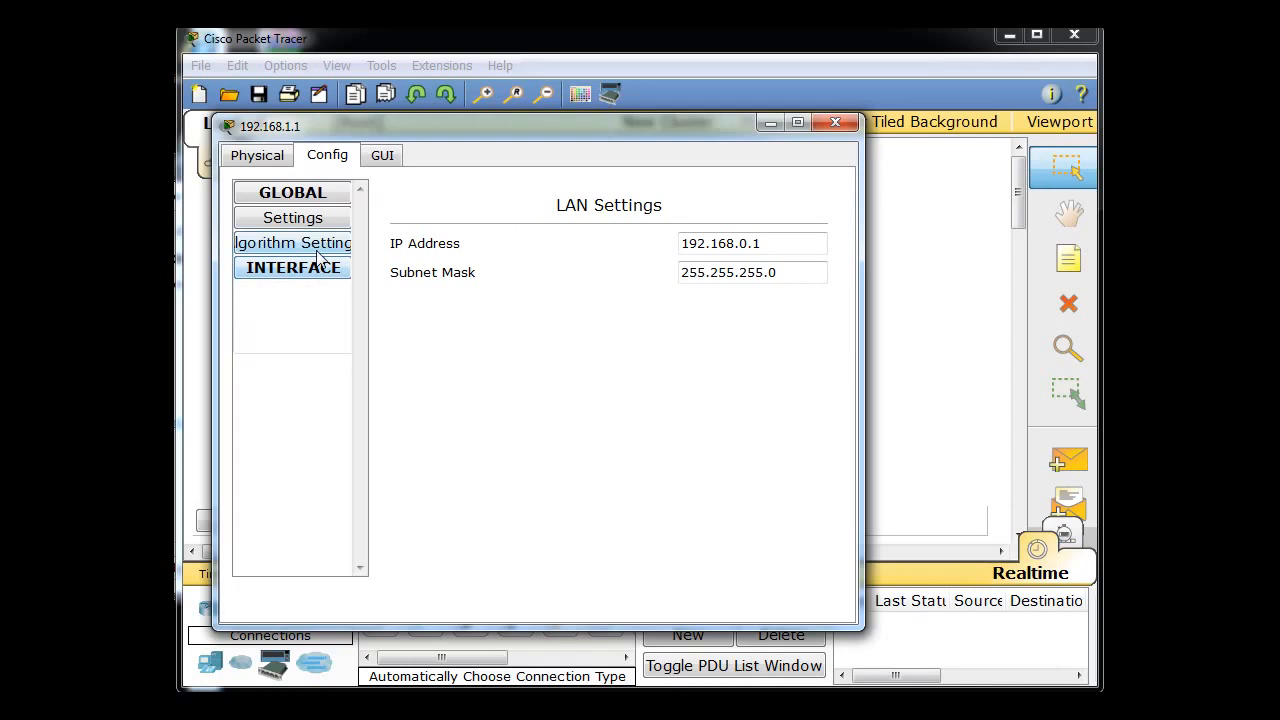
left_click(318, 243)
left_click(316, 226)
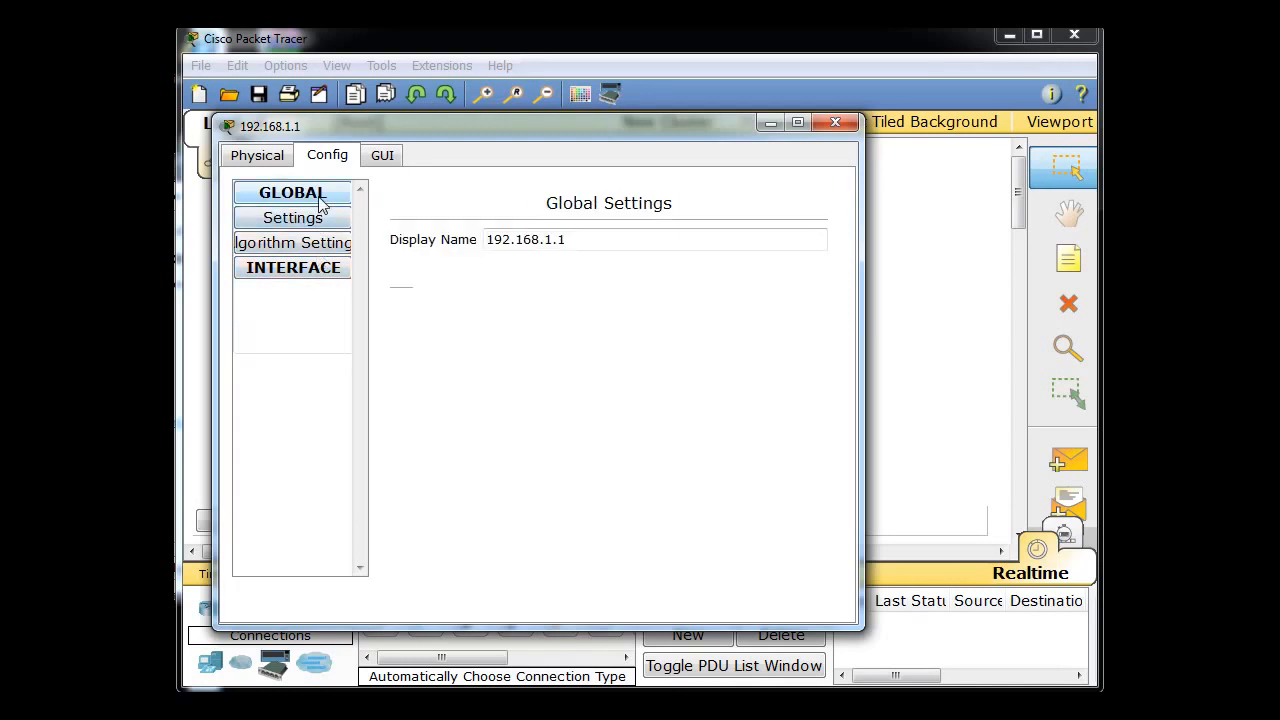
left_click(320, 199)
left_click(320, 199)
left_click(312, 230)
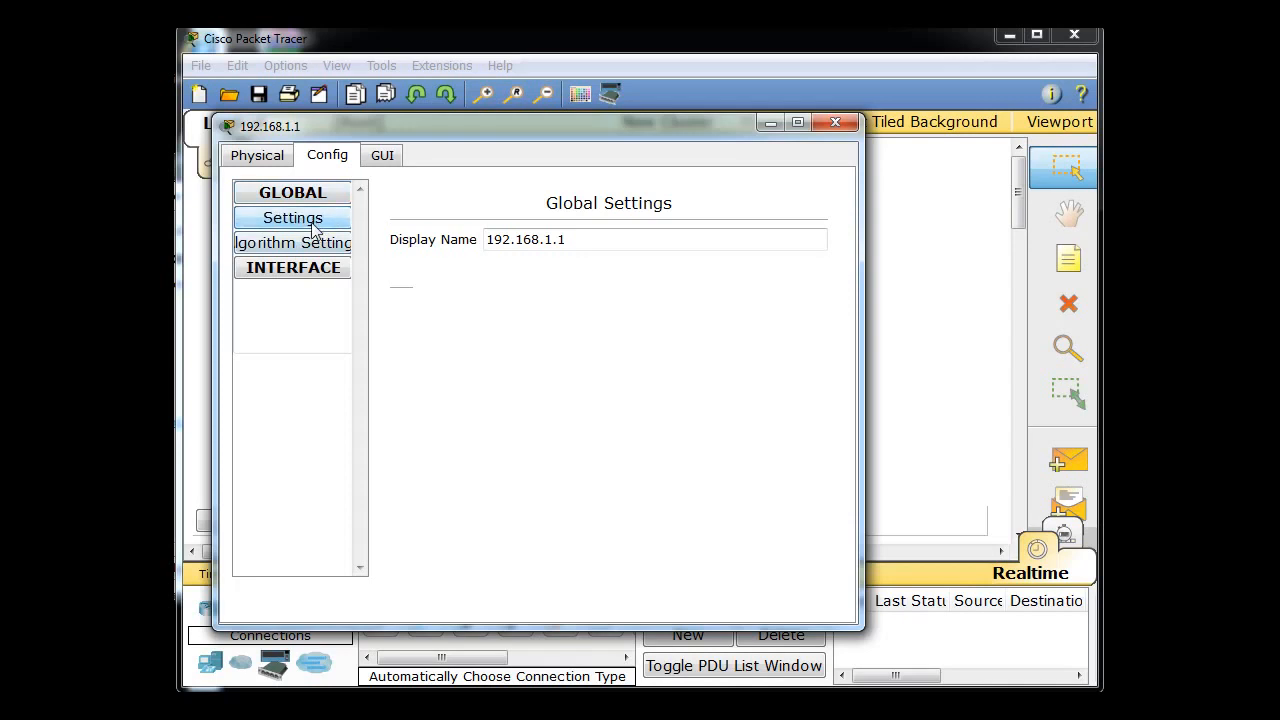
left_click(306, 270)
left_click(311, 316)
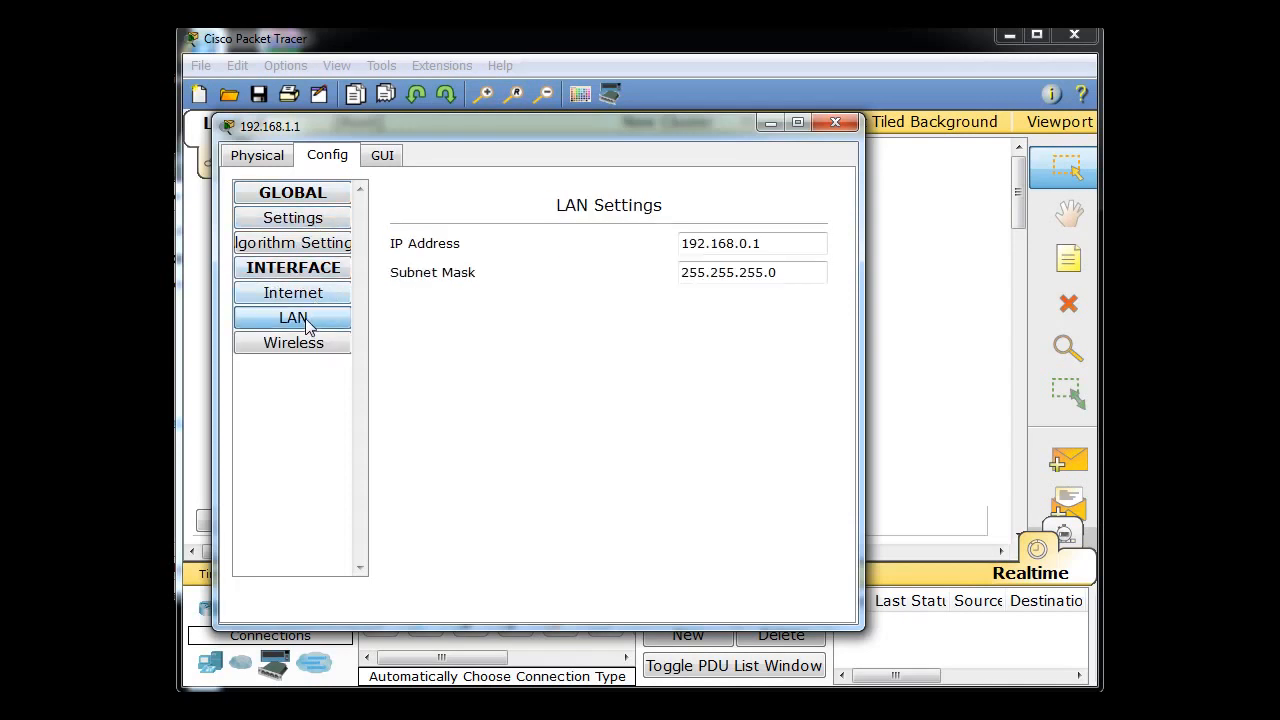
Set the wireless router's LAN IP address to 192.168.1.1 and close its configuration window
left_click(752, 244)
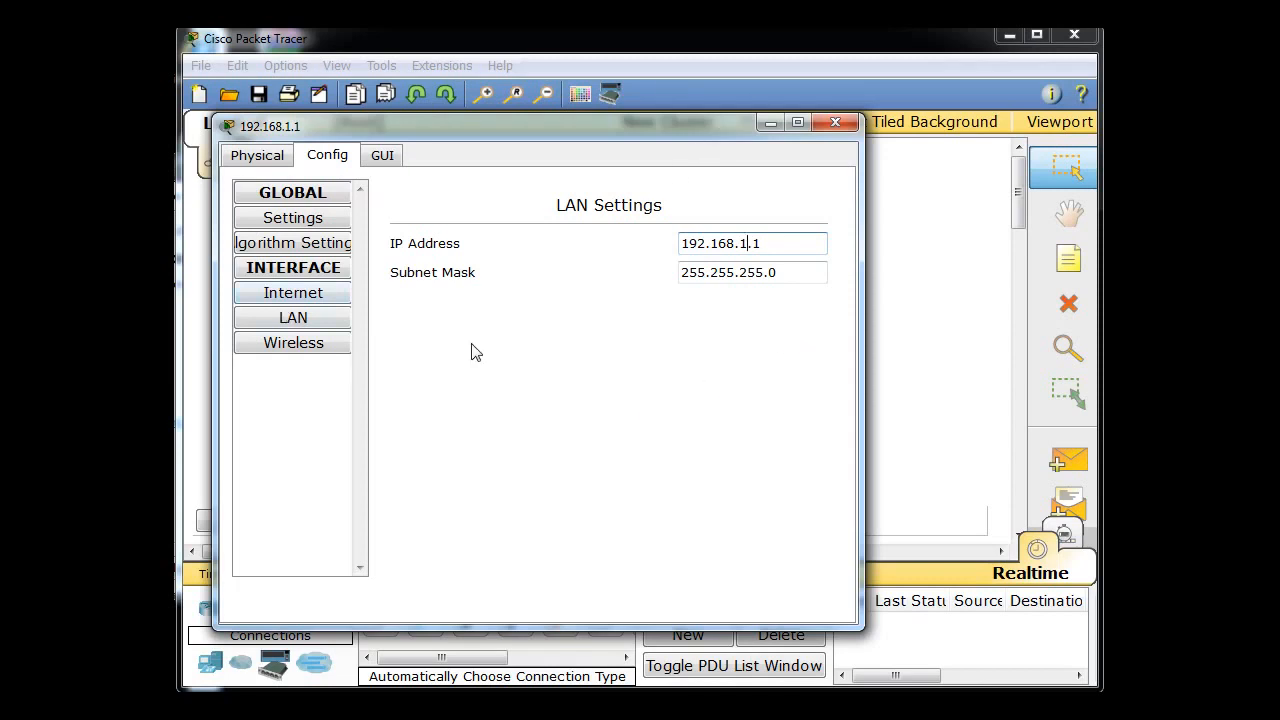
left_click(835, 122)
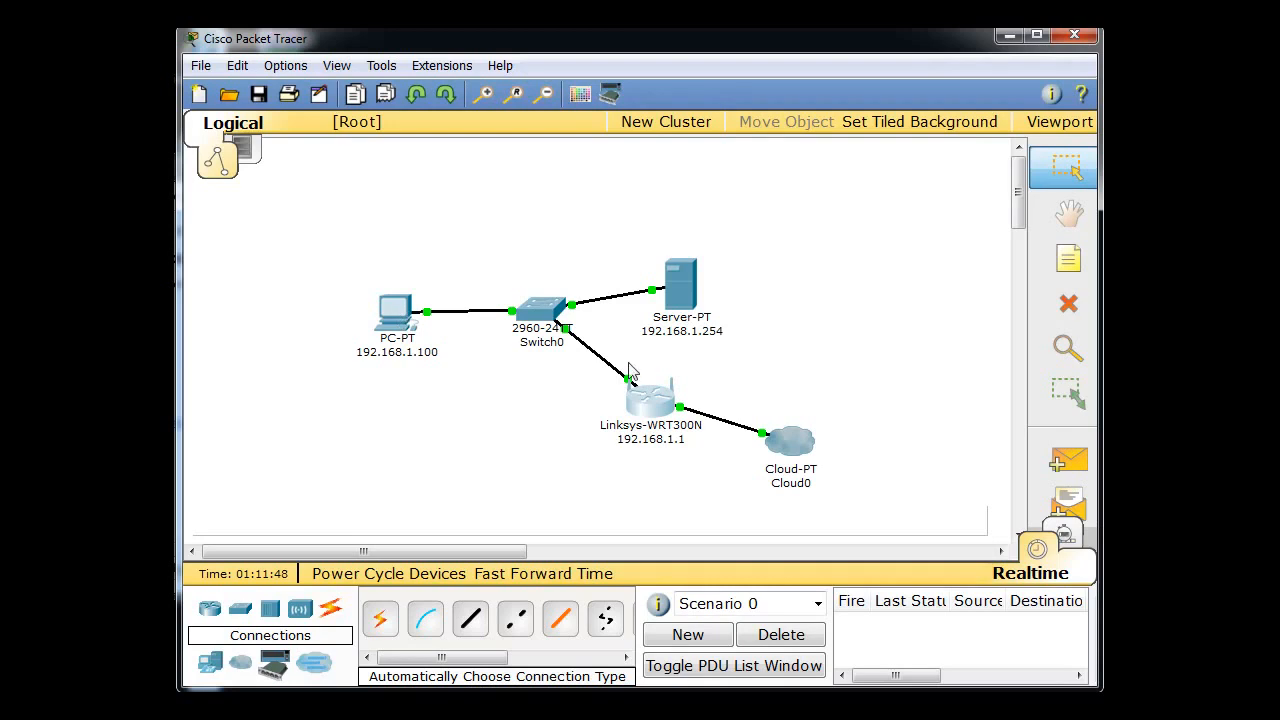
Ping the wireless router at 192.168.1.1 from the PC's command prompt
left_click(397, 312)
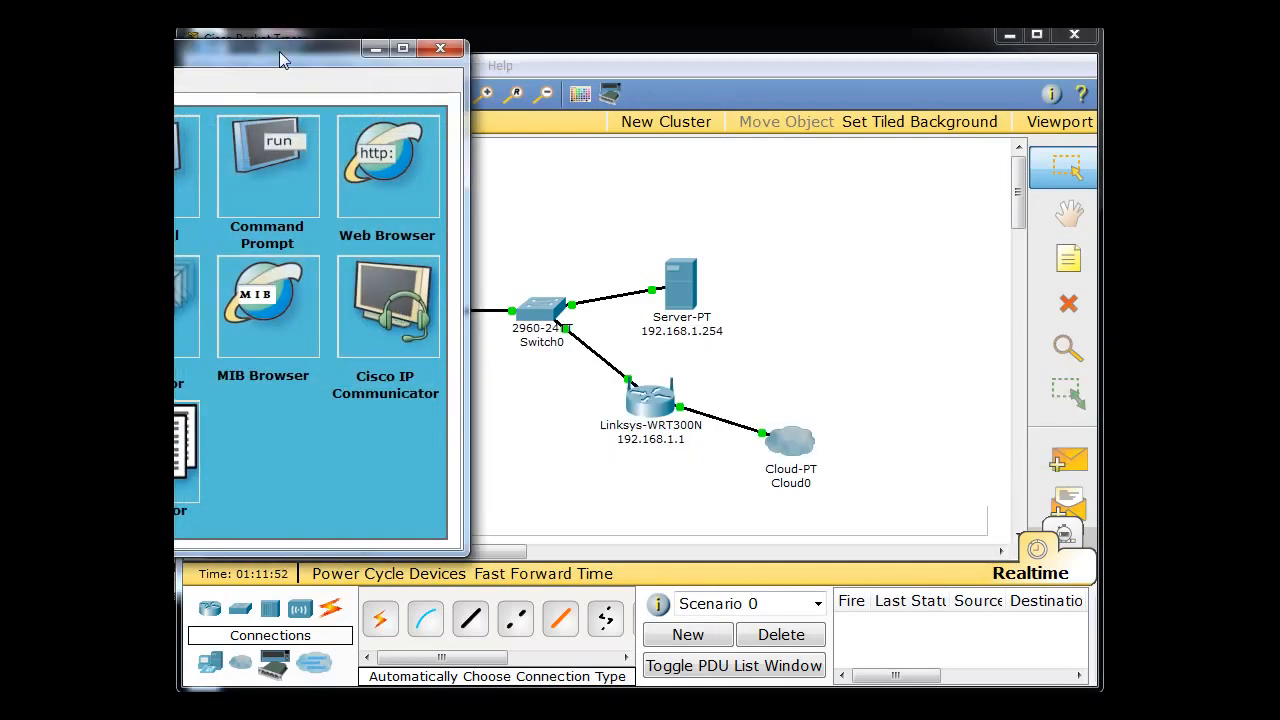
left_click_drag(280, 53, 726, 127)
left_click(688, 240)
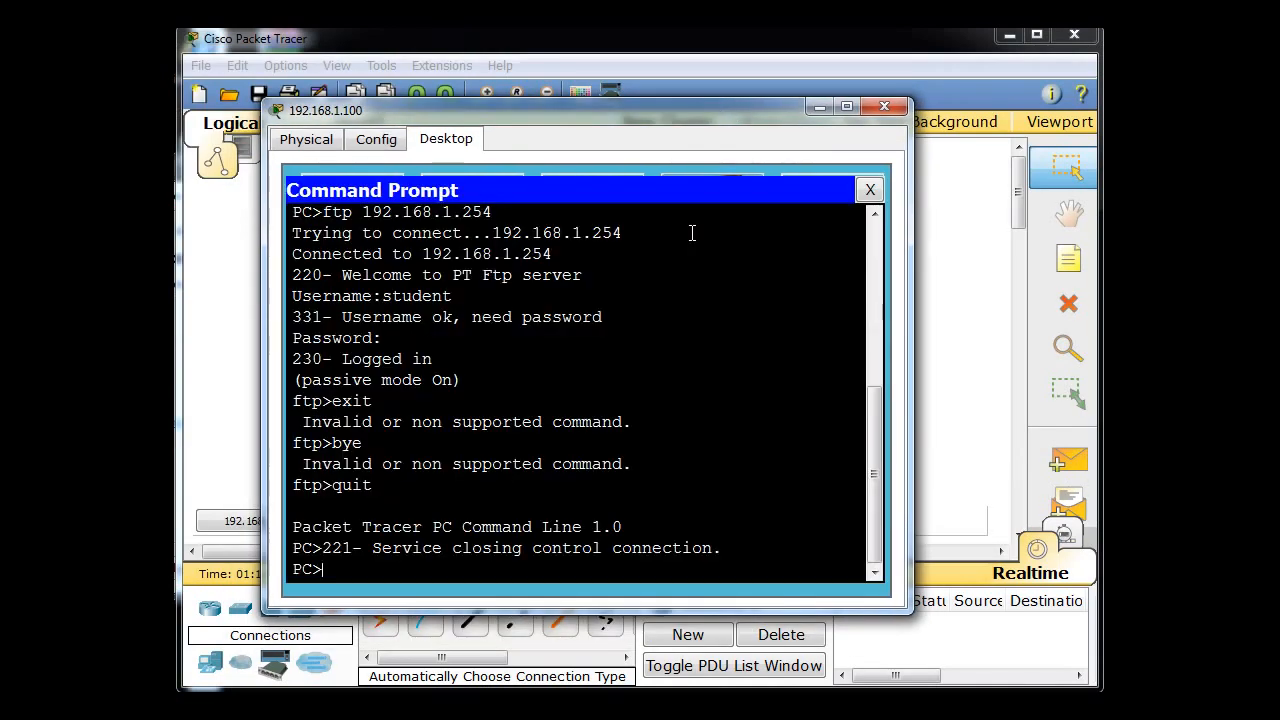
type("ping 192.168")
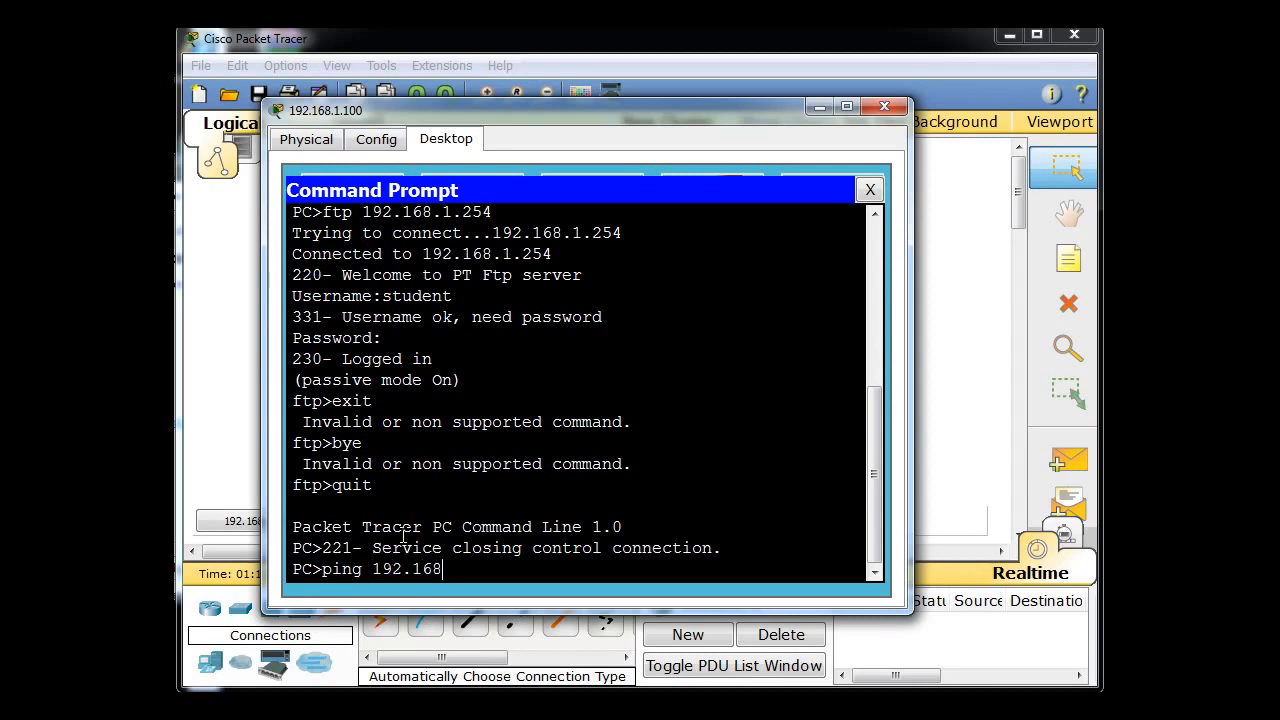
type(".1.1")
key("Return")
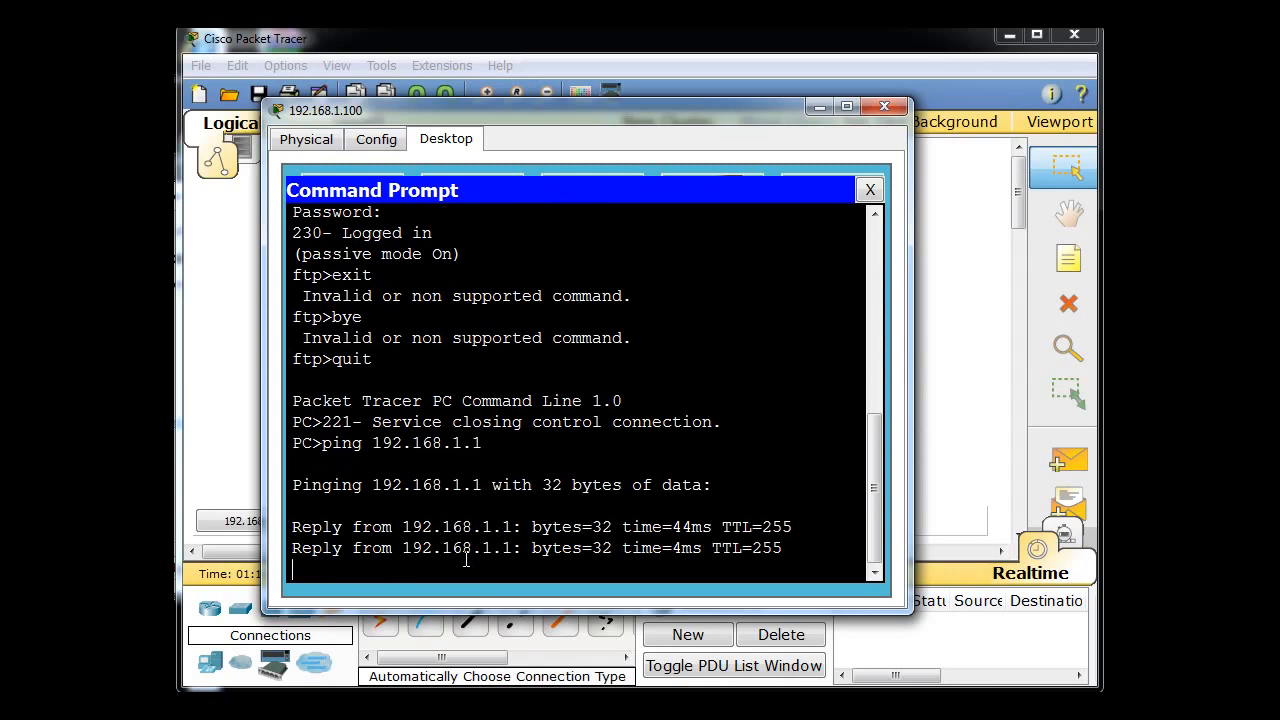
left_click(870, 190)
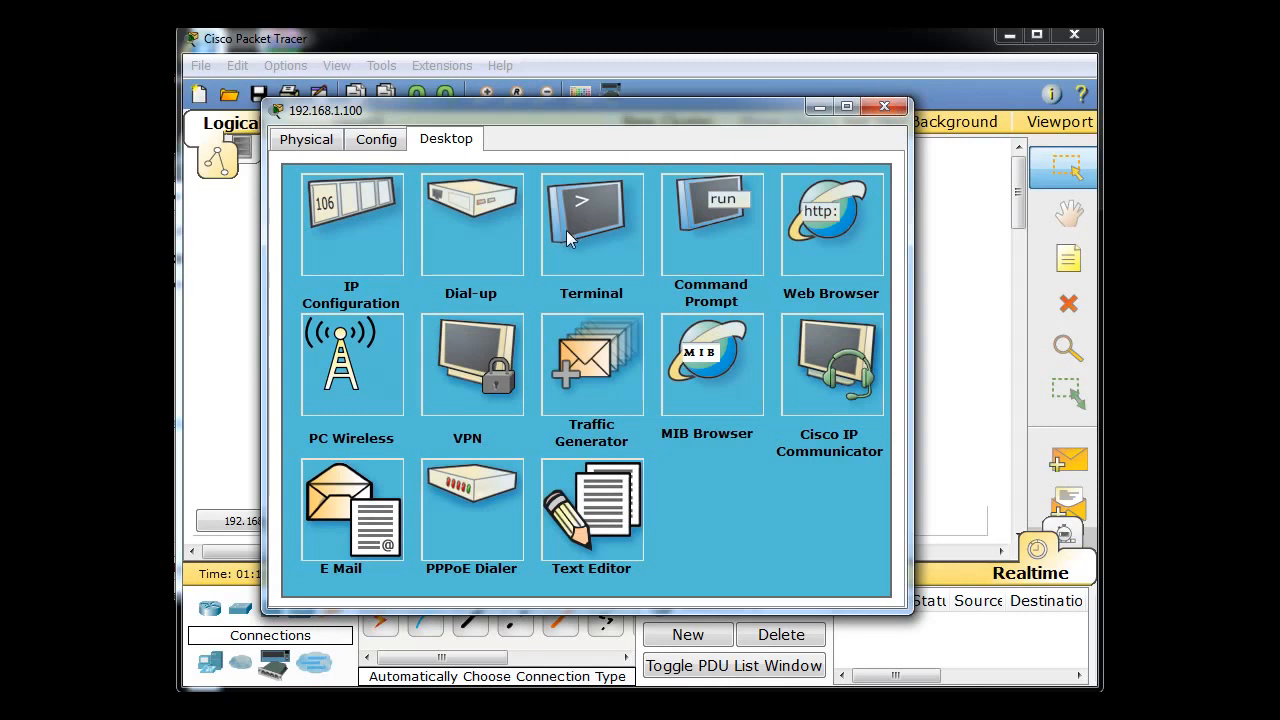
Set the PC's default gateway to 192.168.1.1 in its IP configuration and close the PC's window
left_click(344, 212)
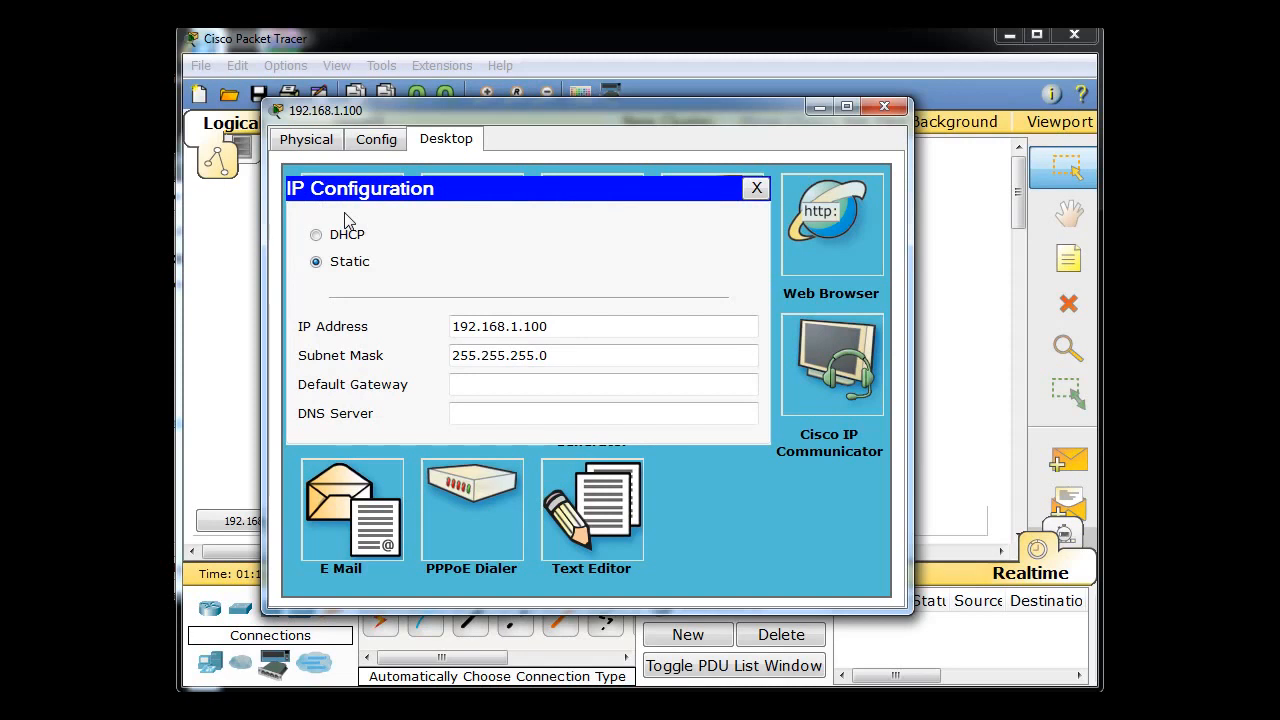
left_click(470, 387)
type("192.168.1.1")
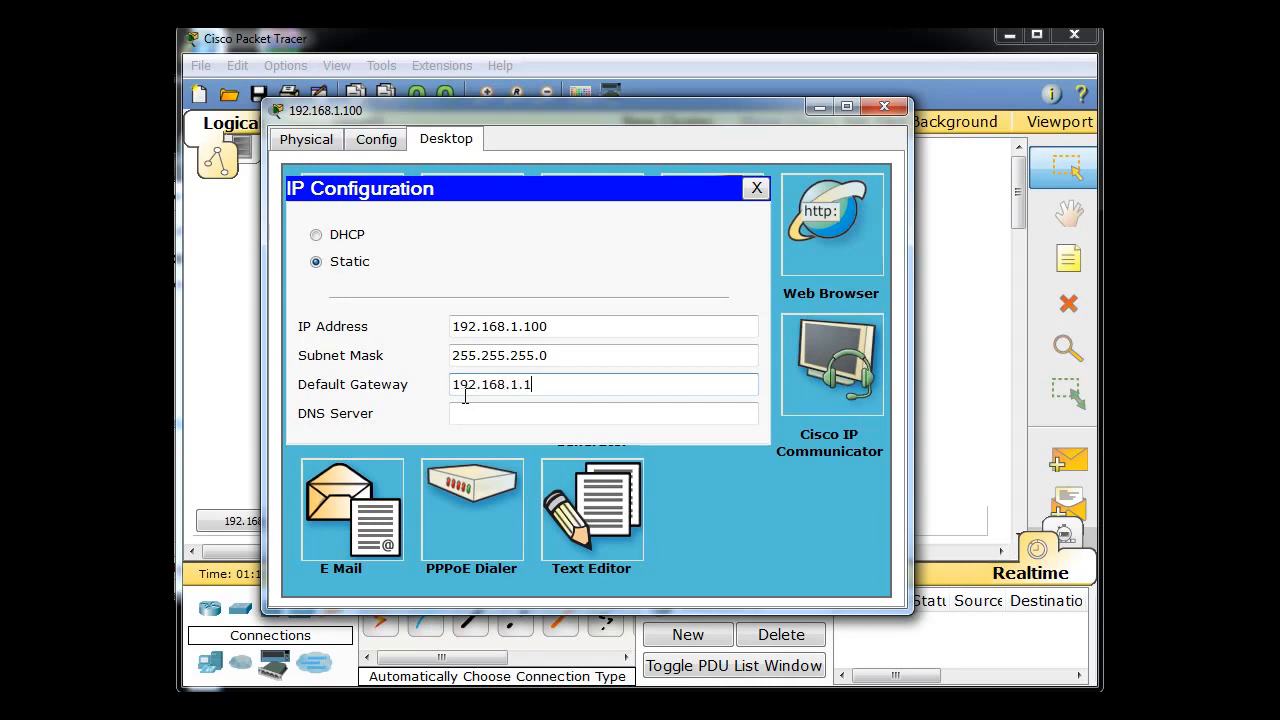
left_click(757, 188)
left_click(1040, 633)
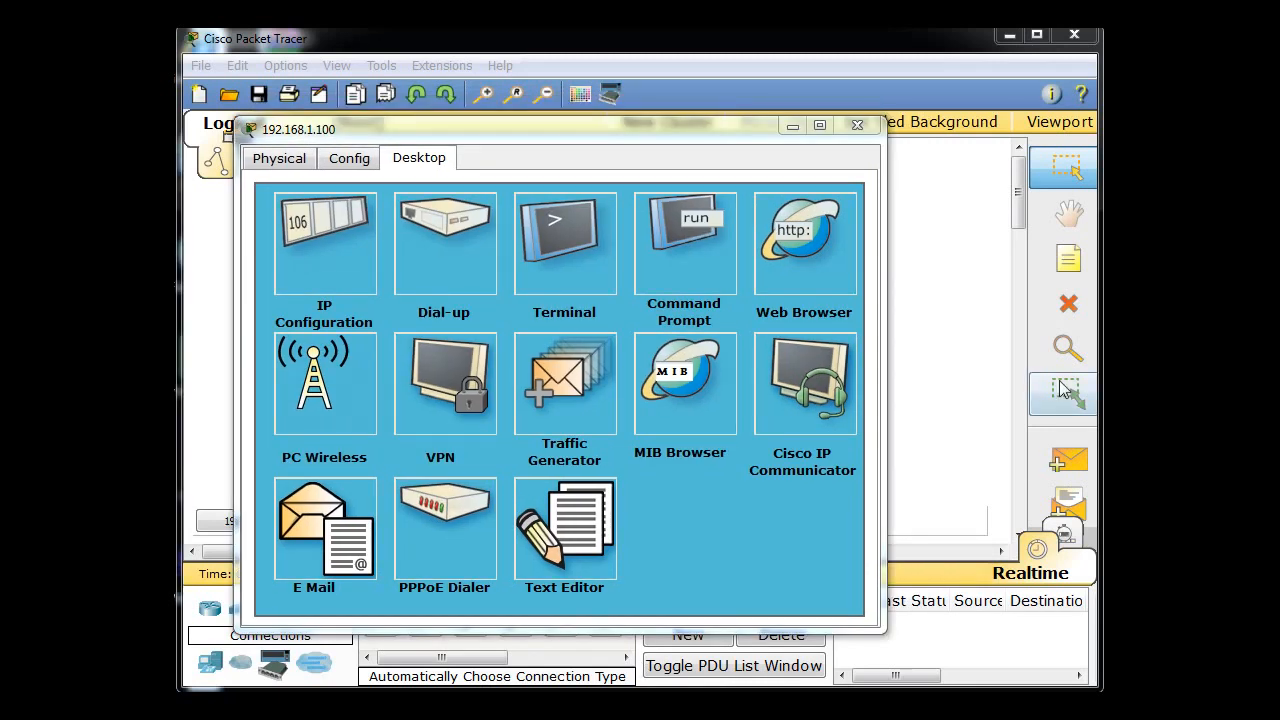
left_click_drag(693, 130, 715, 129)
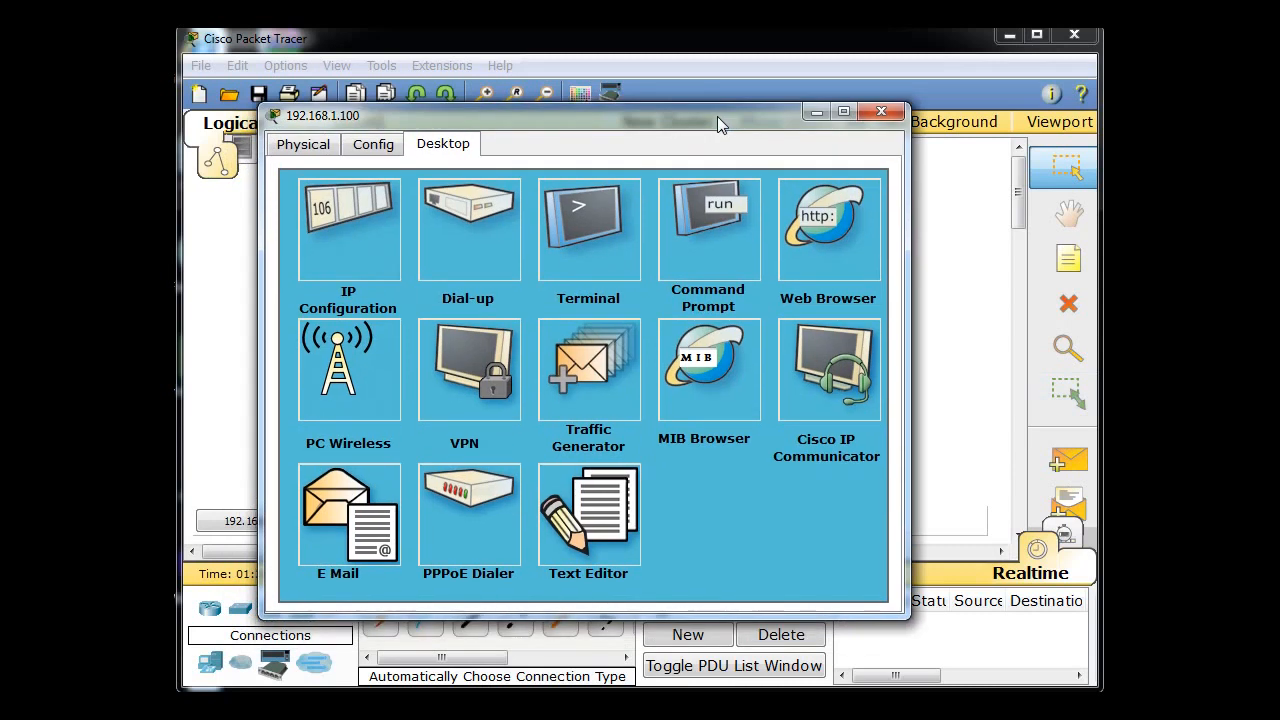
left_click(880, 124)
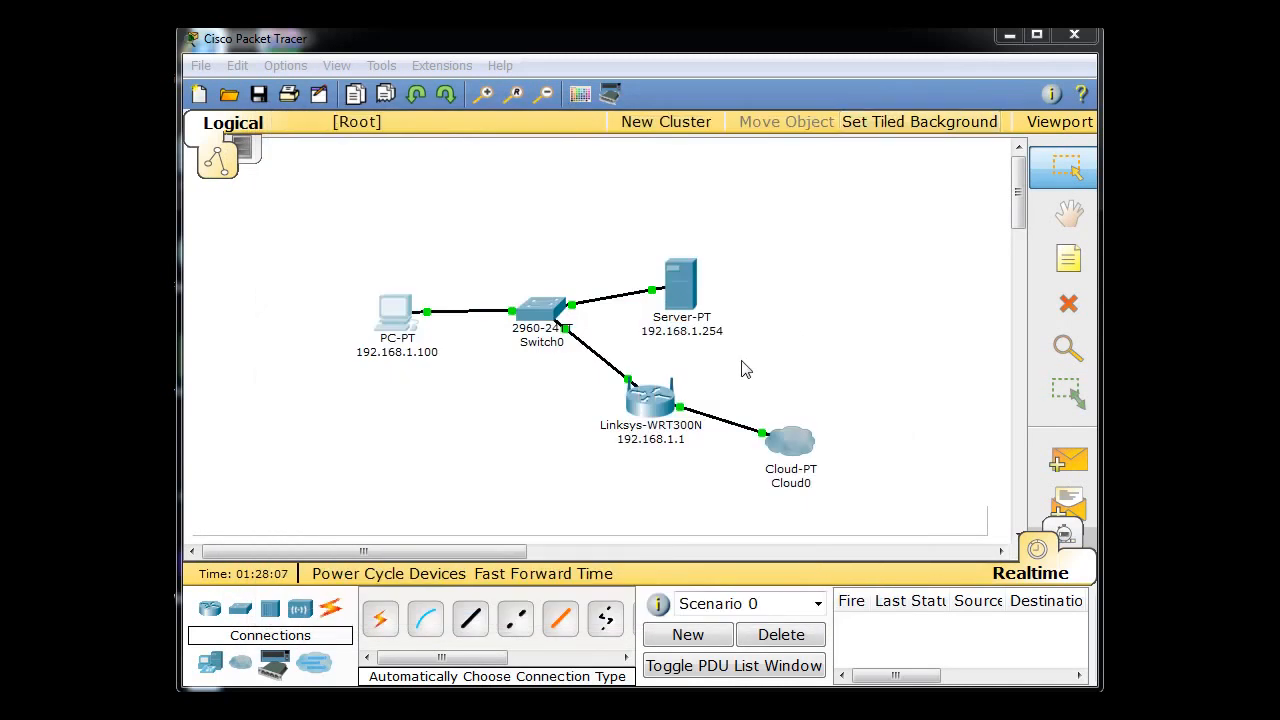
Load the server's web page at 192.168.1.254 in the PC's web browser
left_click(395, 312)
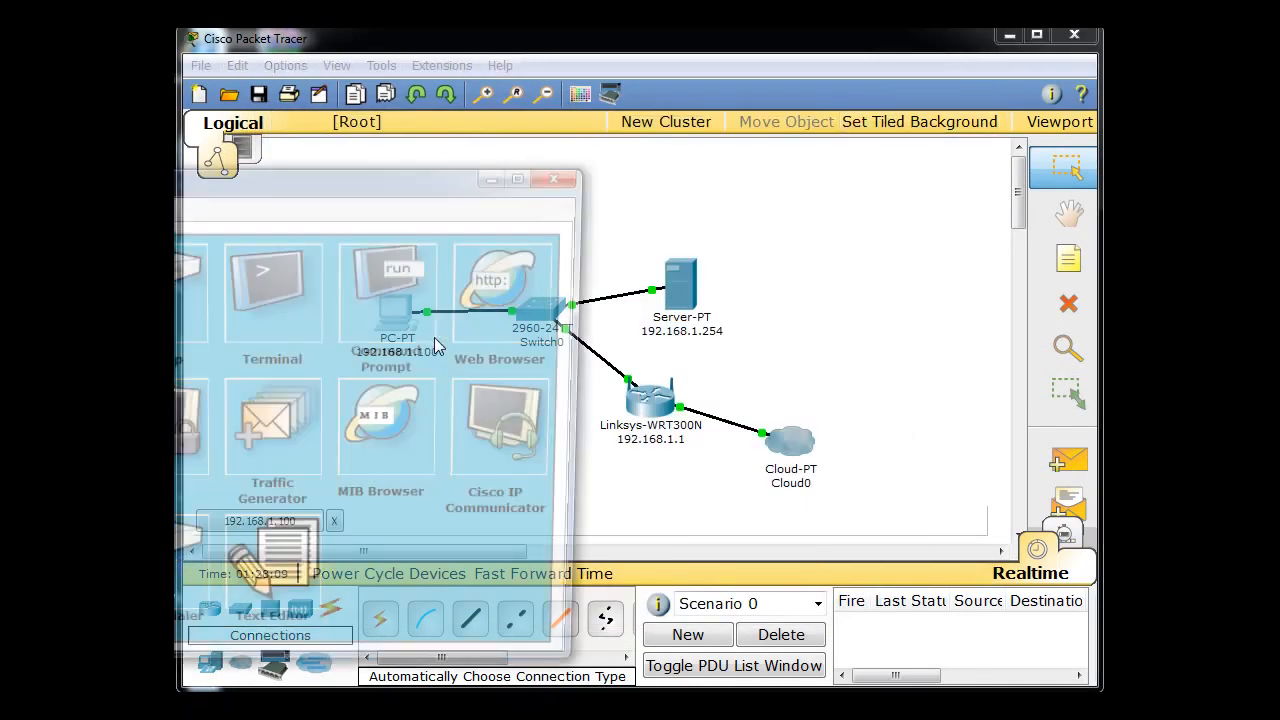
left_click_drag(407, 187, 662, 123)
left_click(769, 245)
left_click(412, 229)
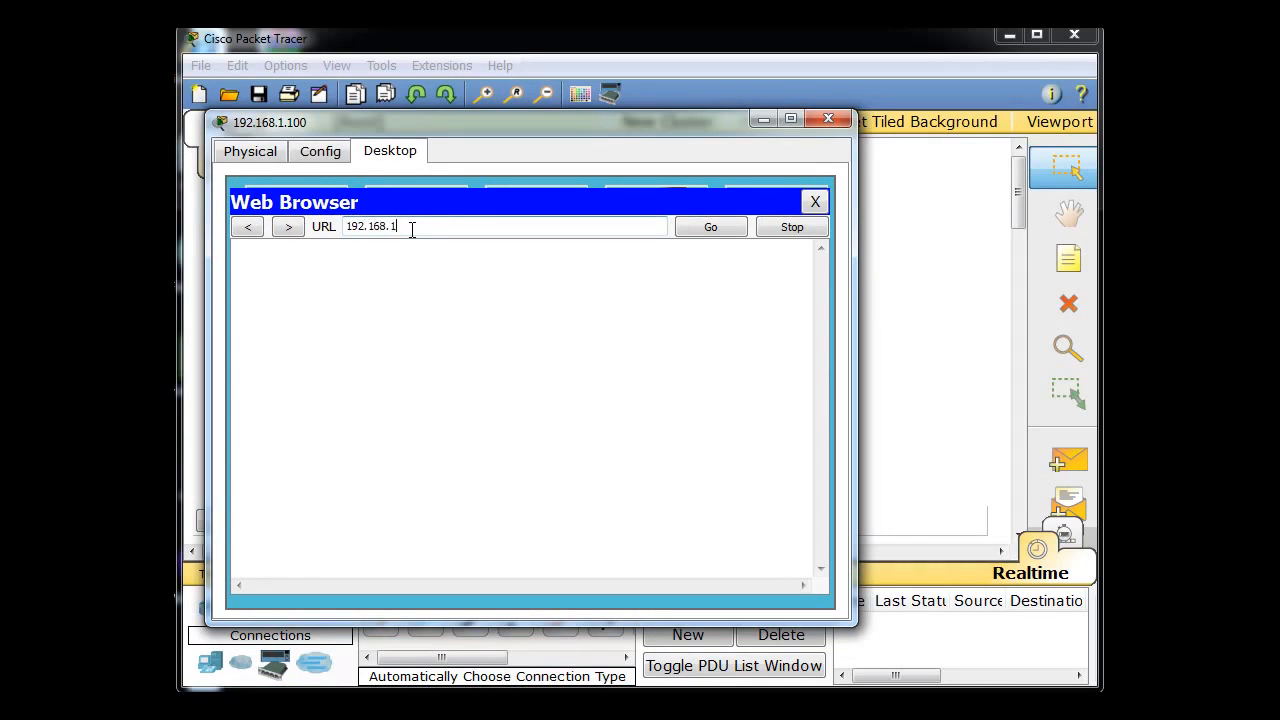
type("192.168.1.254")
key("Return")
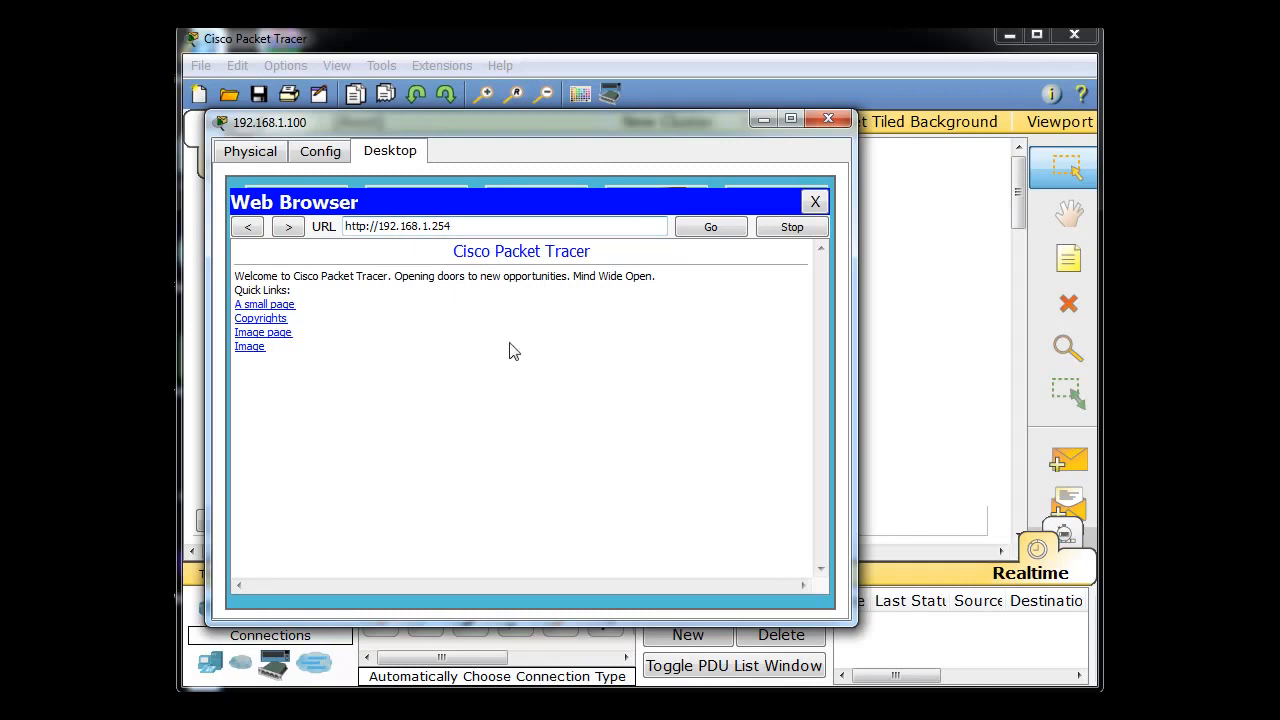
Try to load superyahoo.com in the PC's web browser, retrying once in a reopened browser, and close the PC's window
left_click_drag(458, 226, 378, 226)
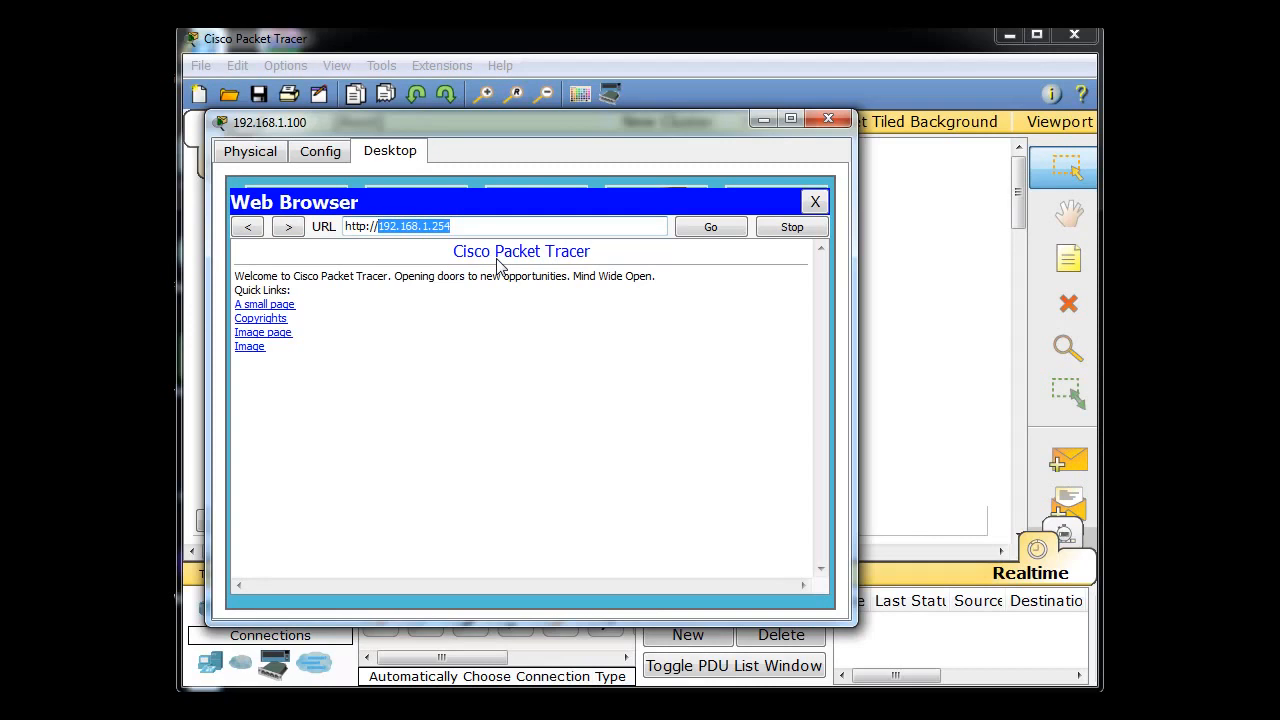
type("superyahoo.com")
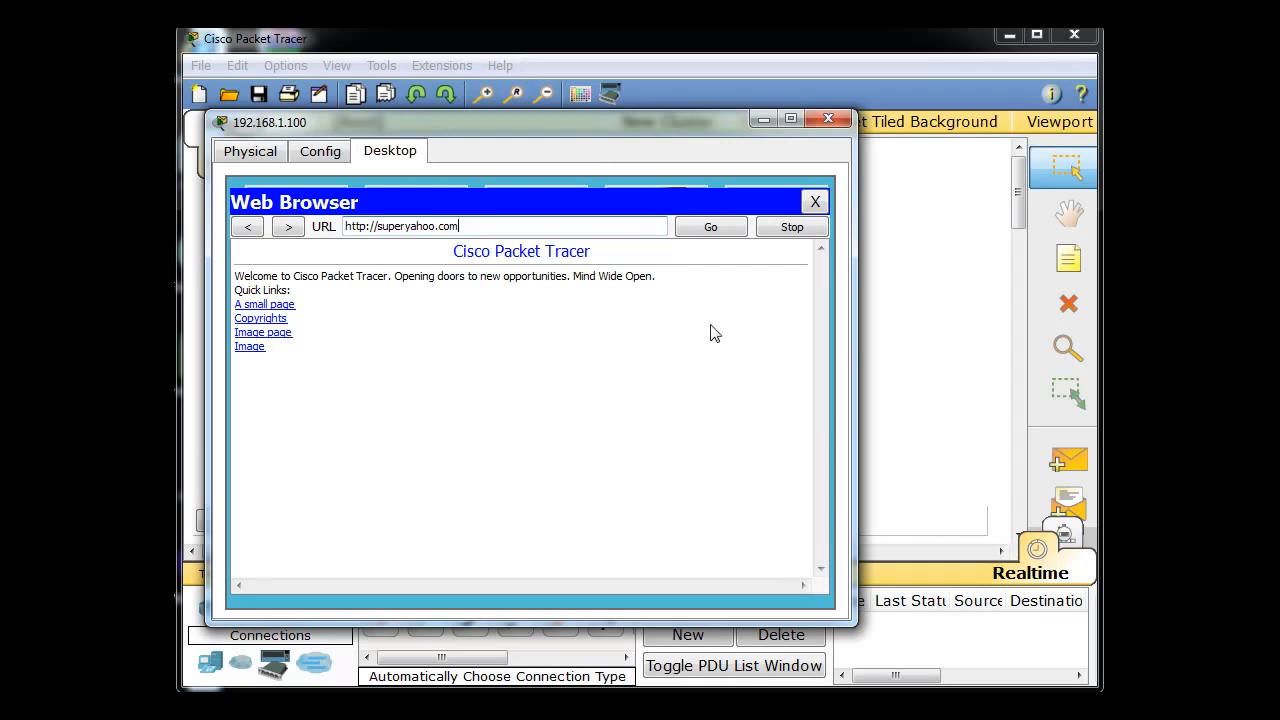
left_click(711, 231)
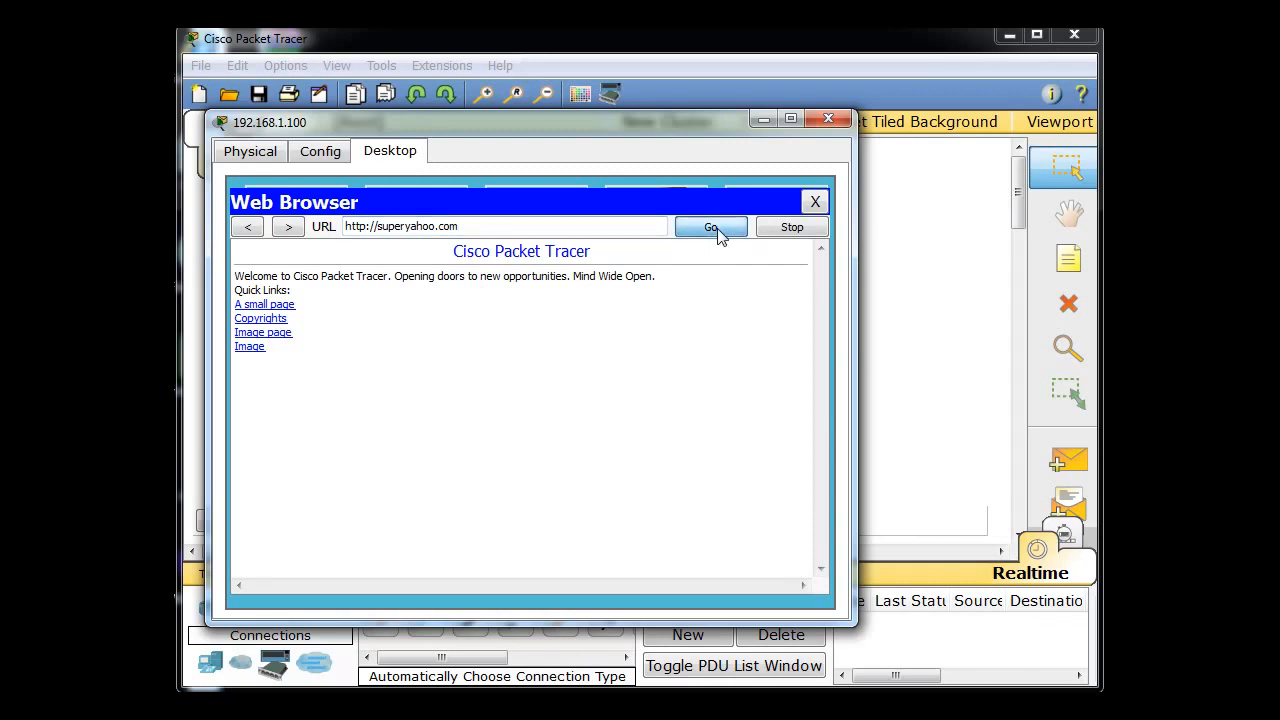
left_click(815, 203)
left_click(756, 221)
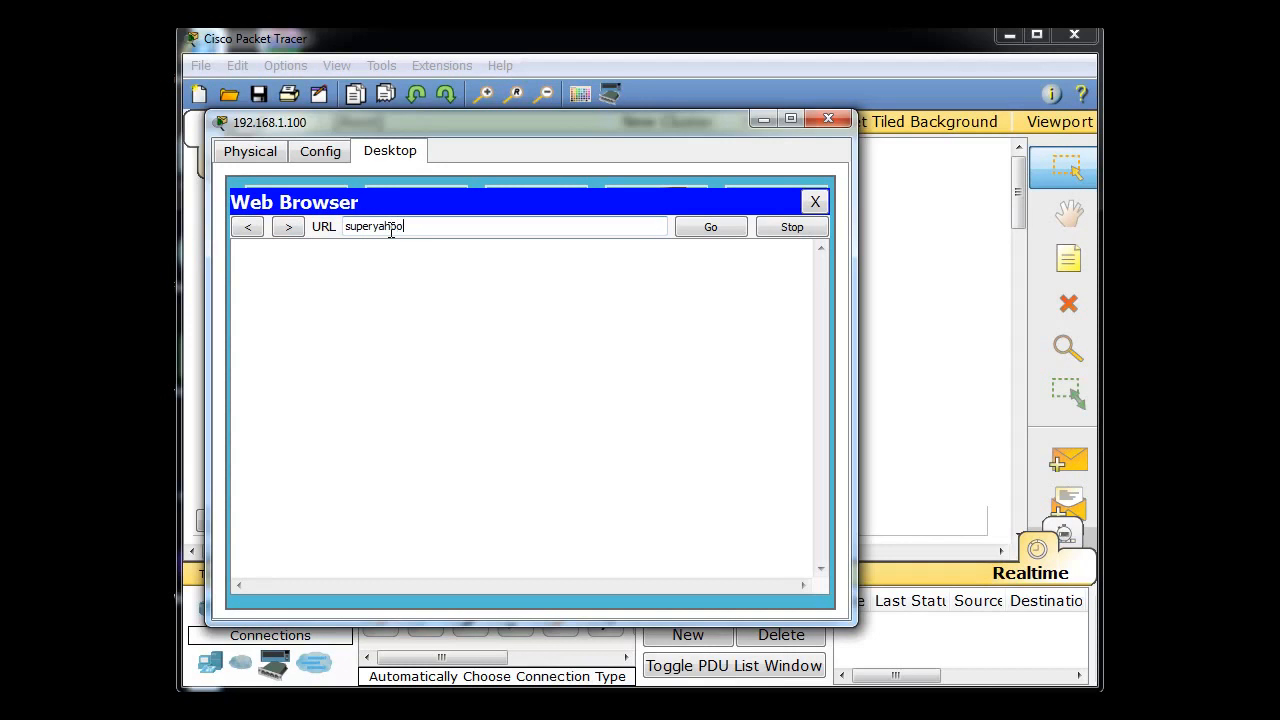
type("com")
left_click(725, 232)
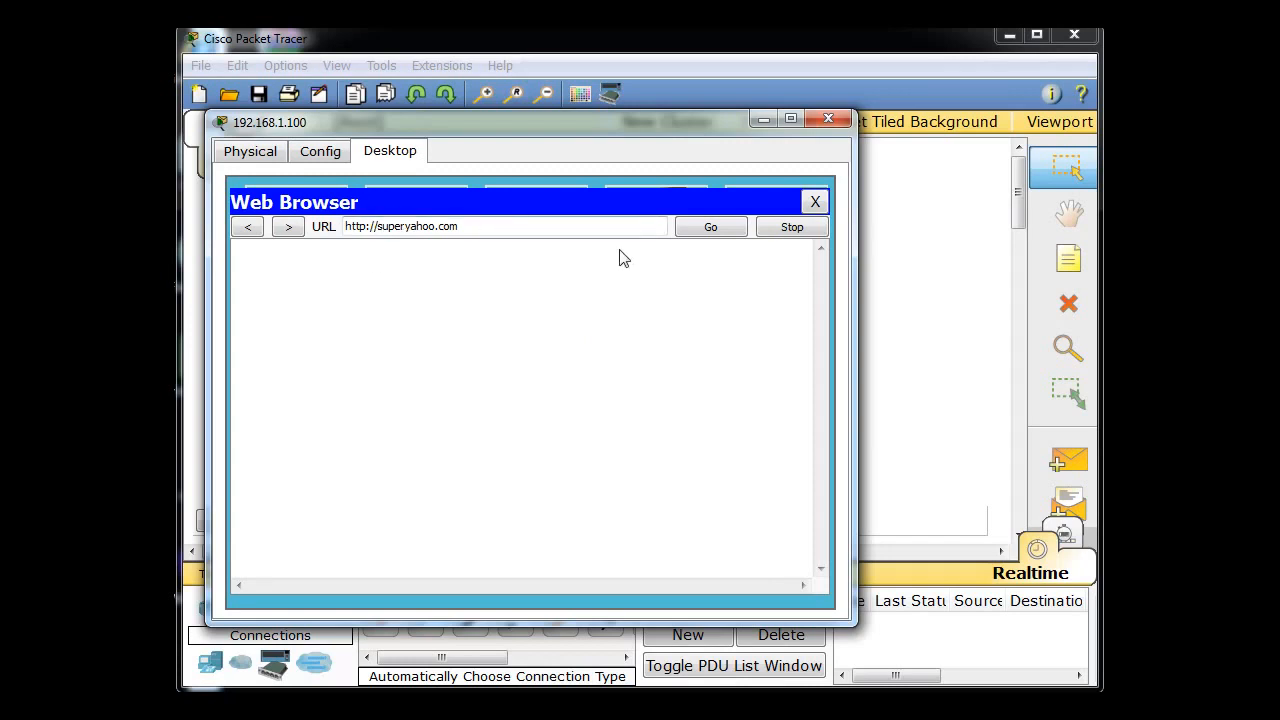
left_click(815, 202)
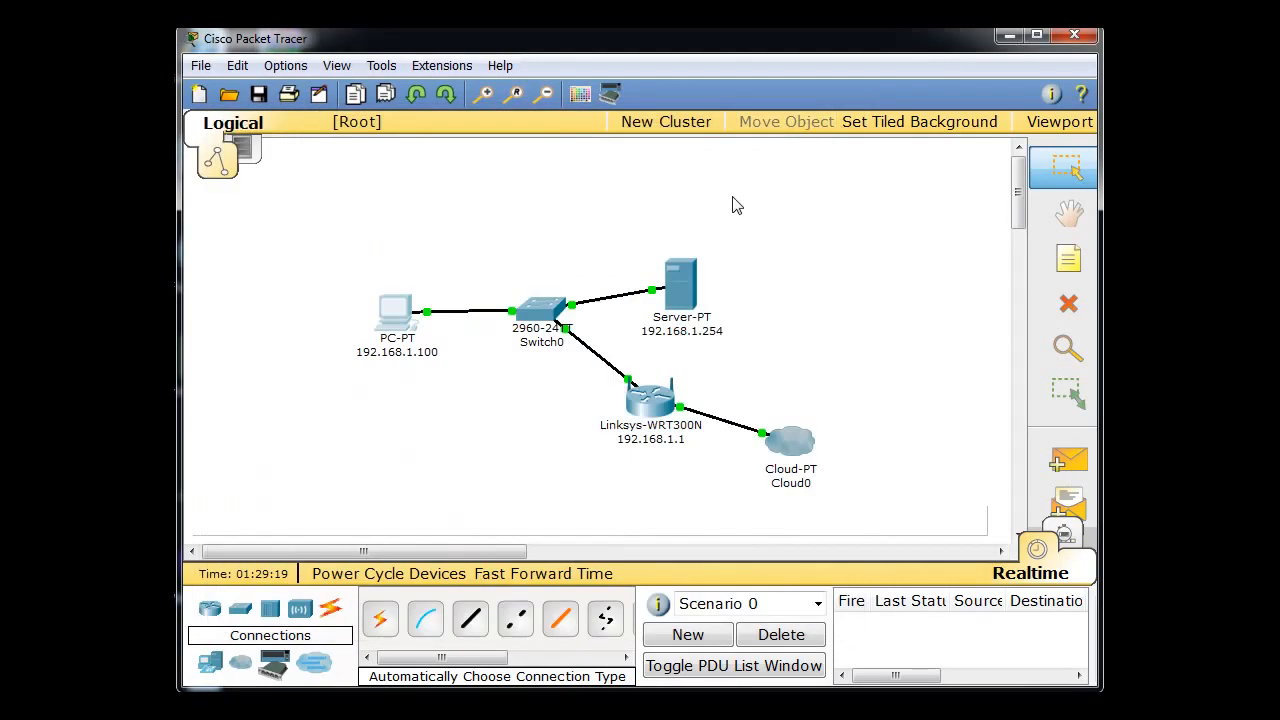
left_click(828, 118)
Set the server's static IPv4 gateway to 192.168.1.1 in its global settings
left_click(686, 287)
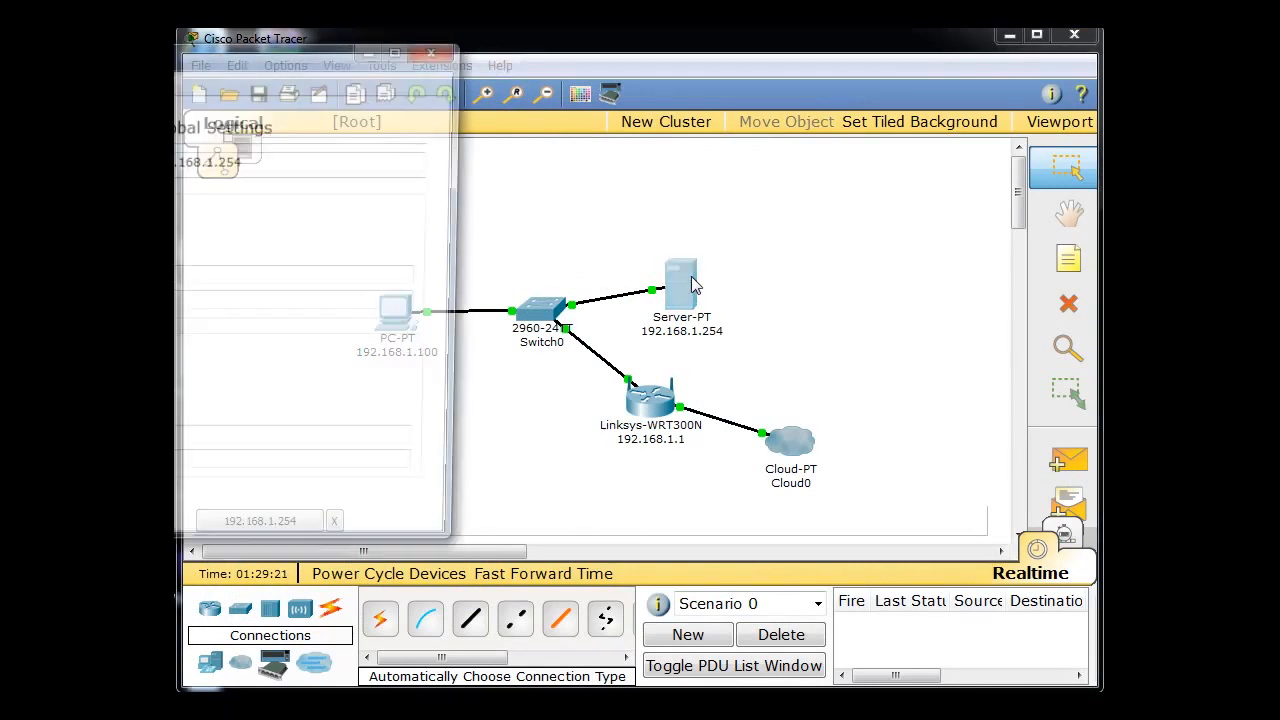
left_click_drag(320, 77, 724, 63)
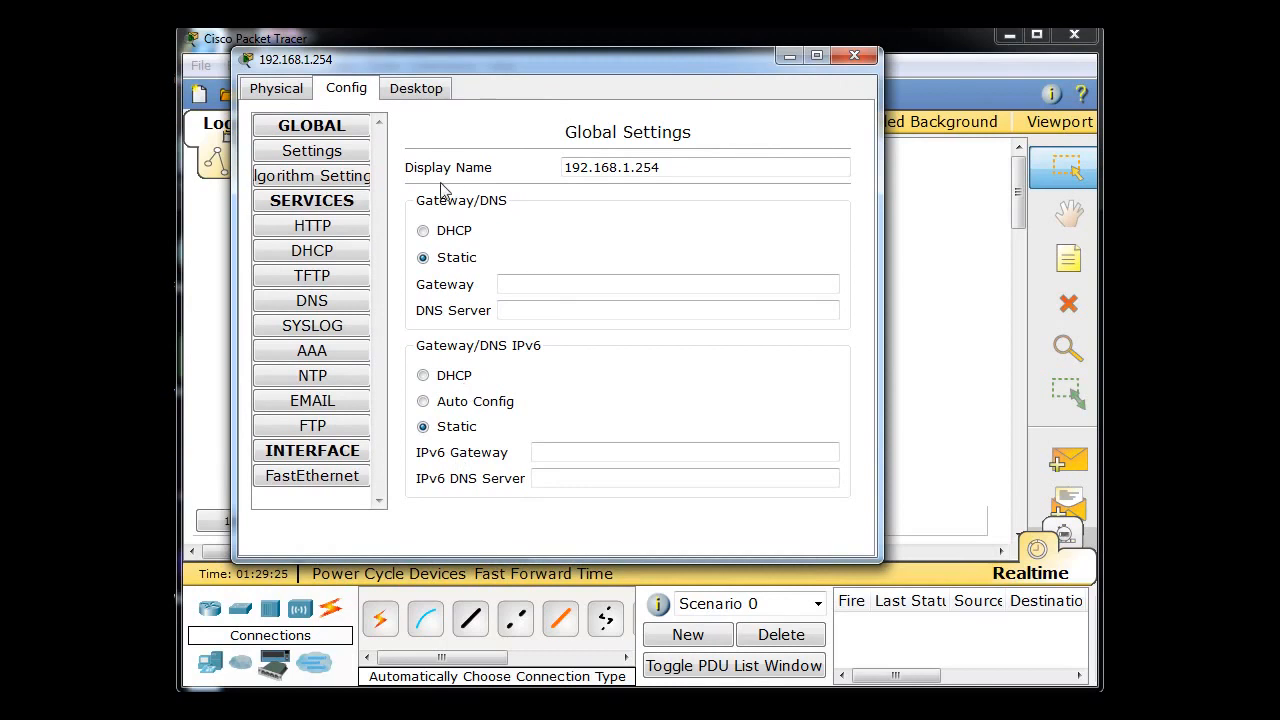
left_click(511, 281)
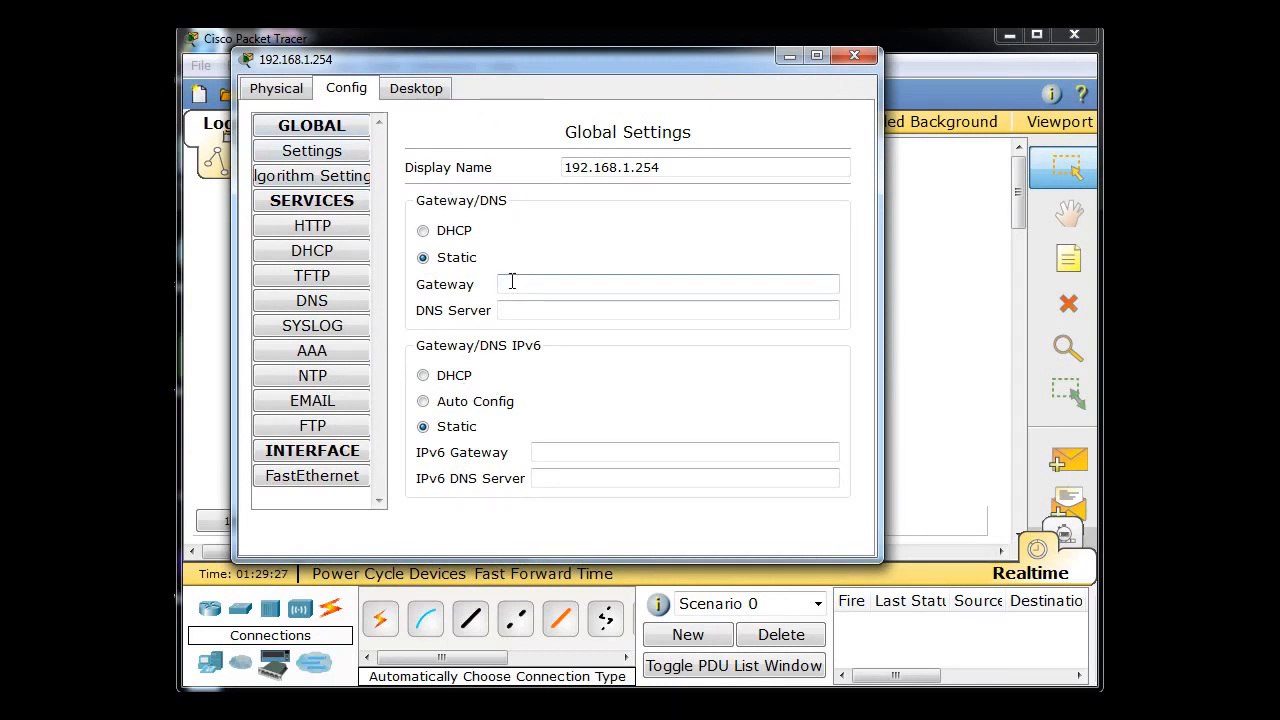
type("192.168.1.1")
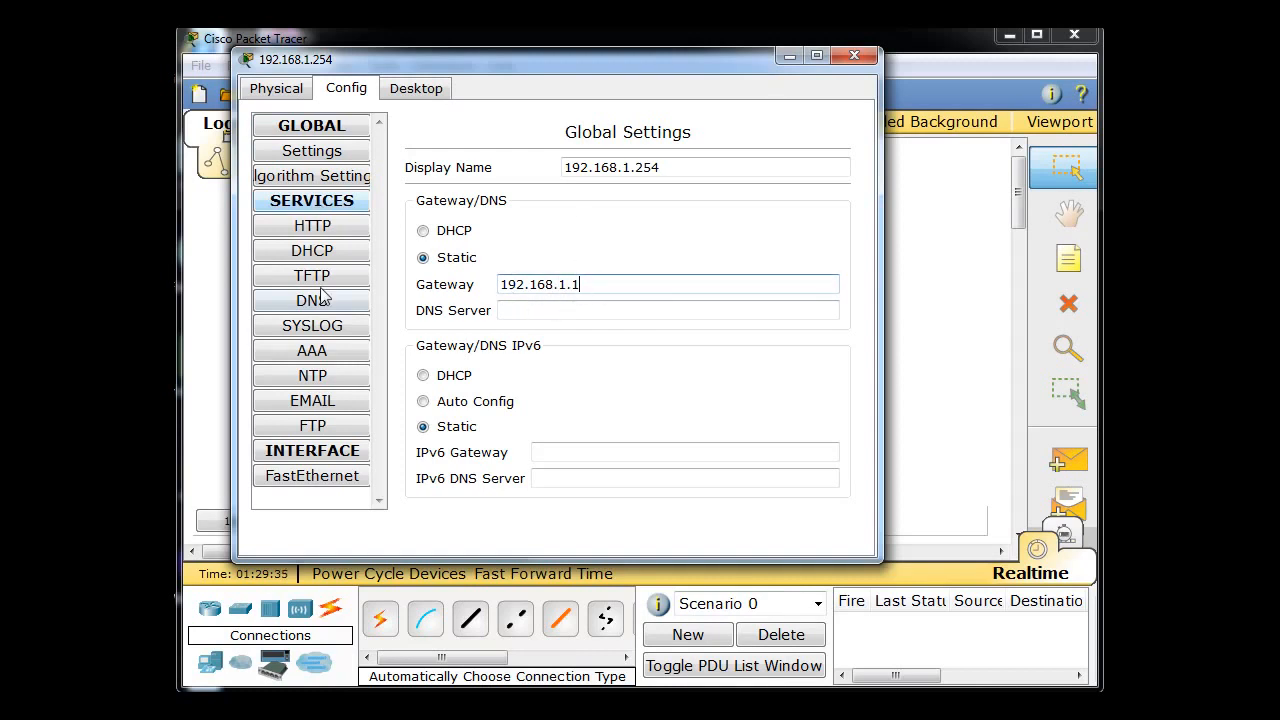
Replace the heading text "Cisco Packet Tracer" with "SuperYahoo.com" in the server's HTTP page index.html
left_click(312, 228)
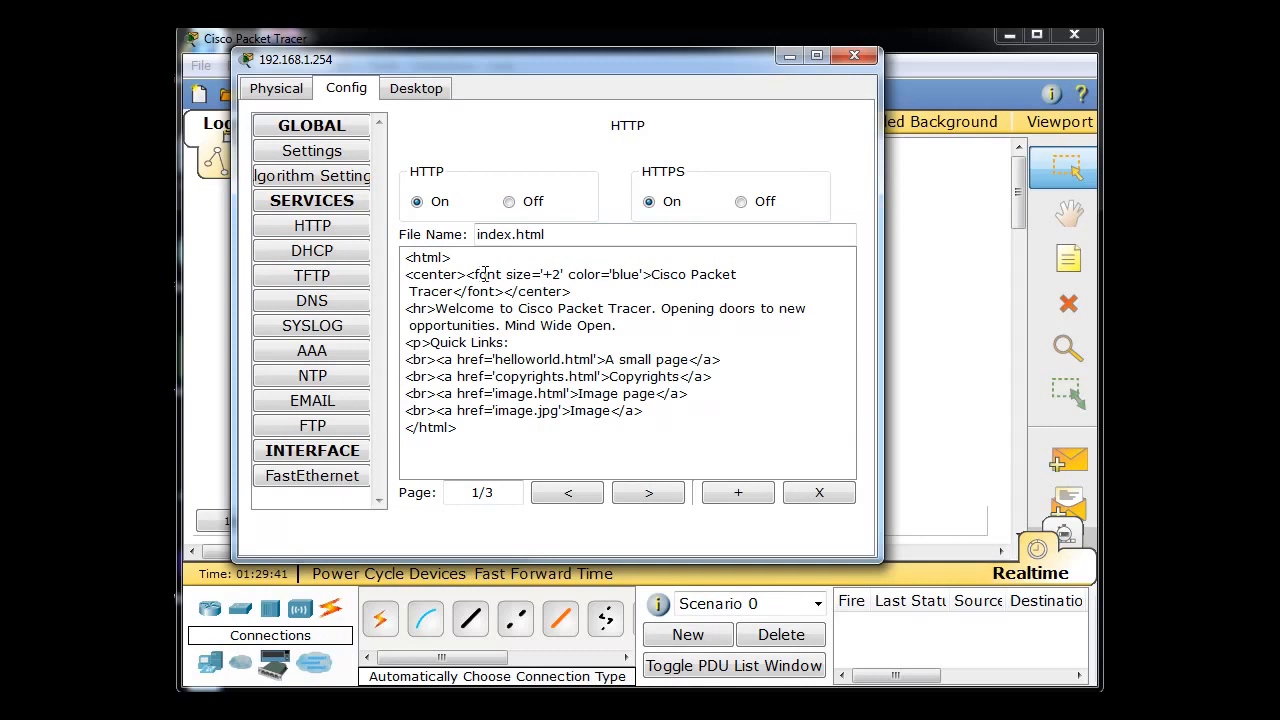
left_click_drag(653, 276, 455, 291)
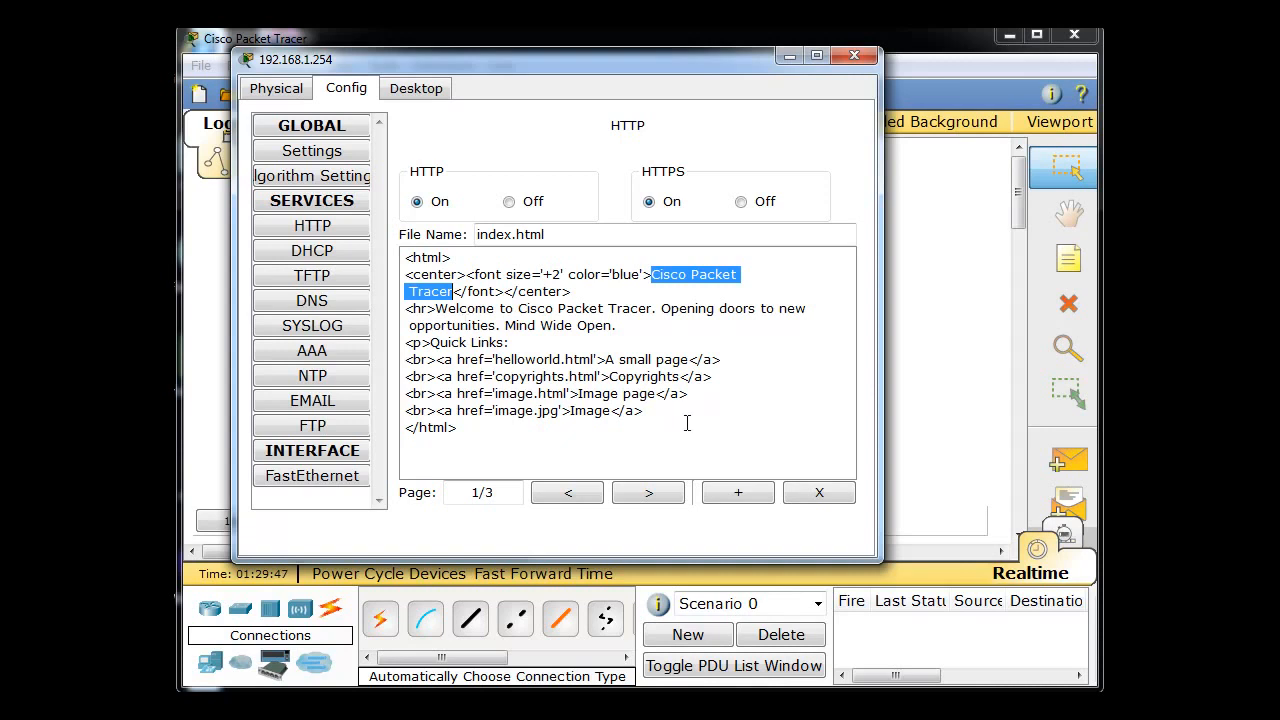
type("Super")
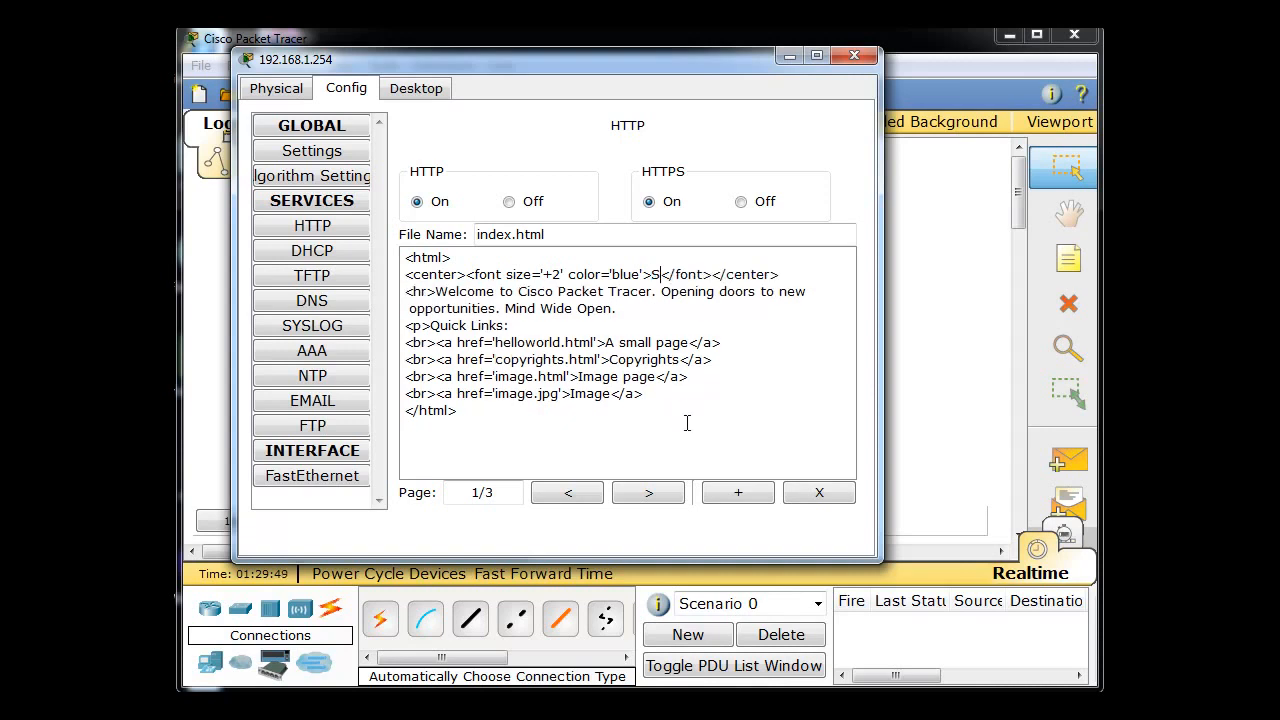
type("Yahoo.co")
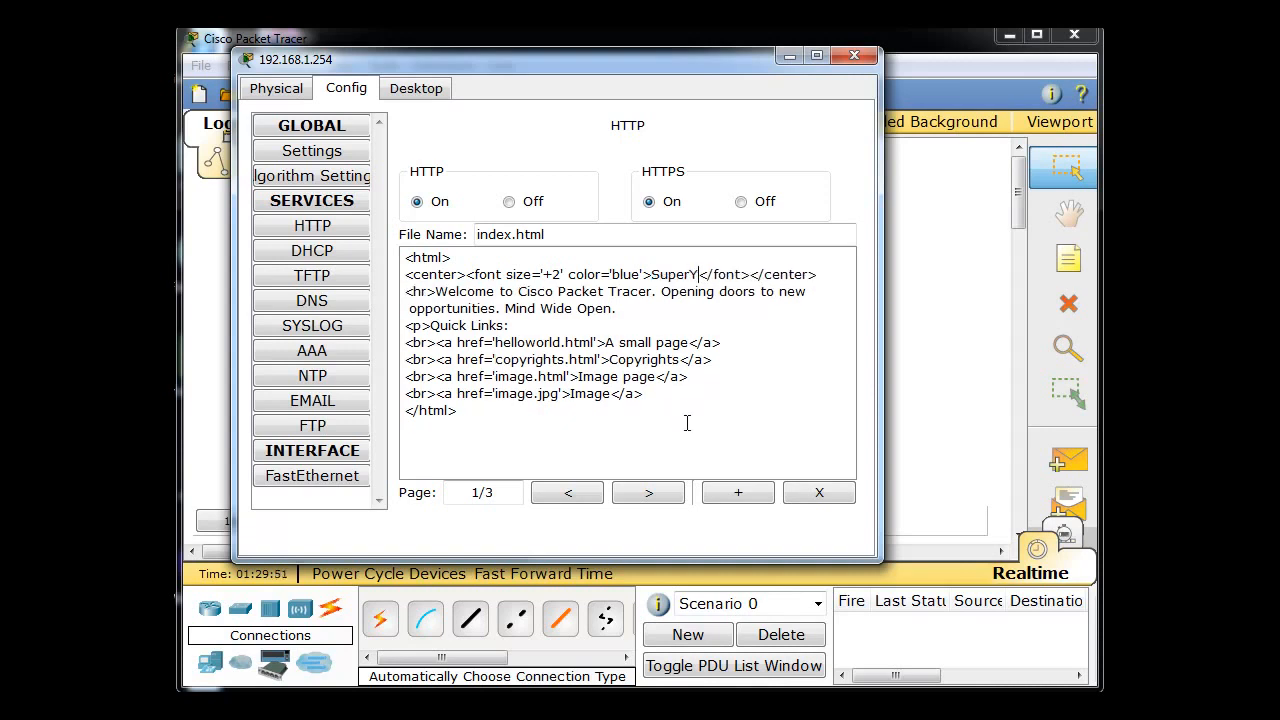
type("m")
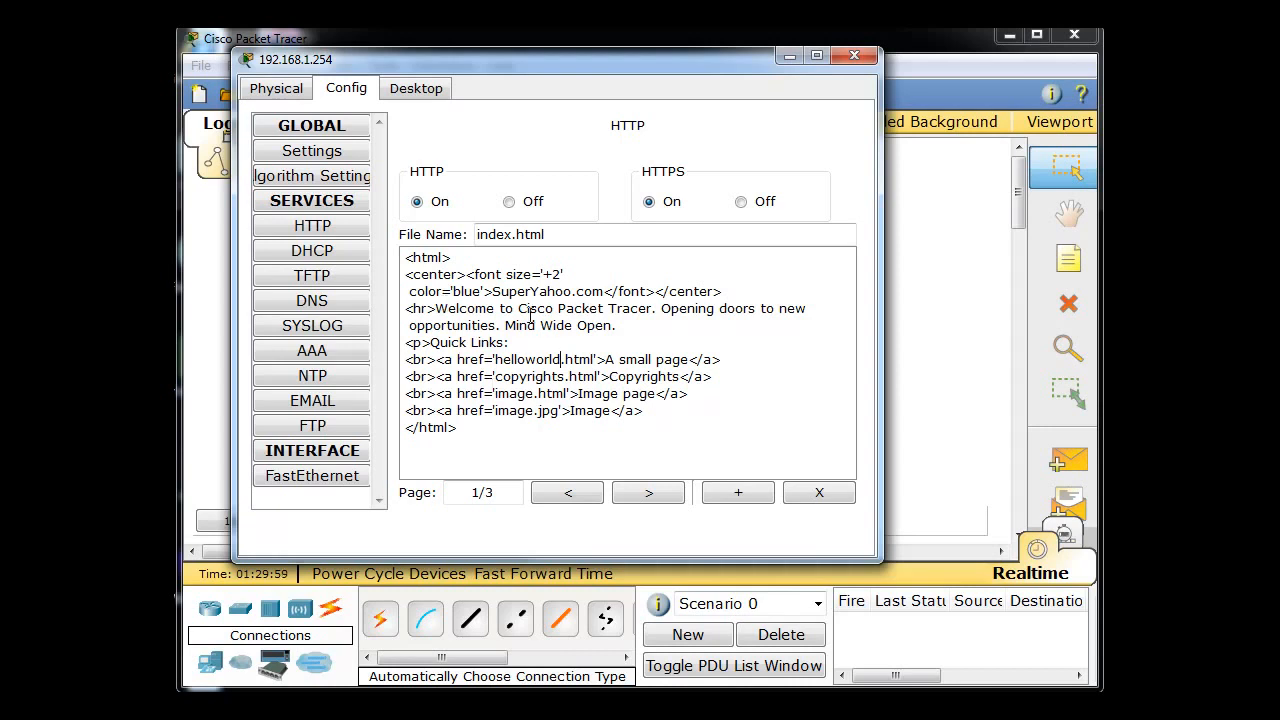
Change the welcome line of index.html to greet visitors to "Super Yahoo.com" and briefly check the helloworld.html page
left_click_drag(518, 308, 653, 308)
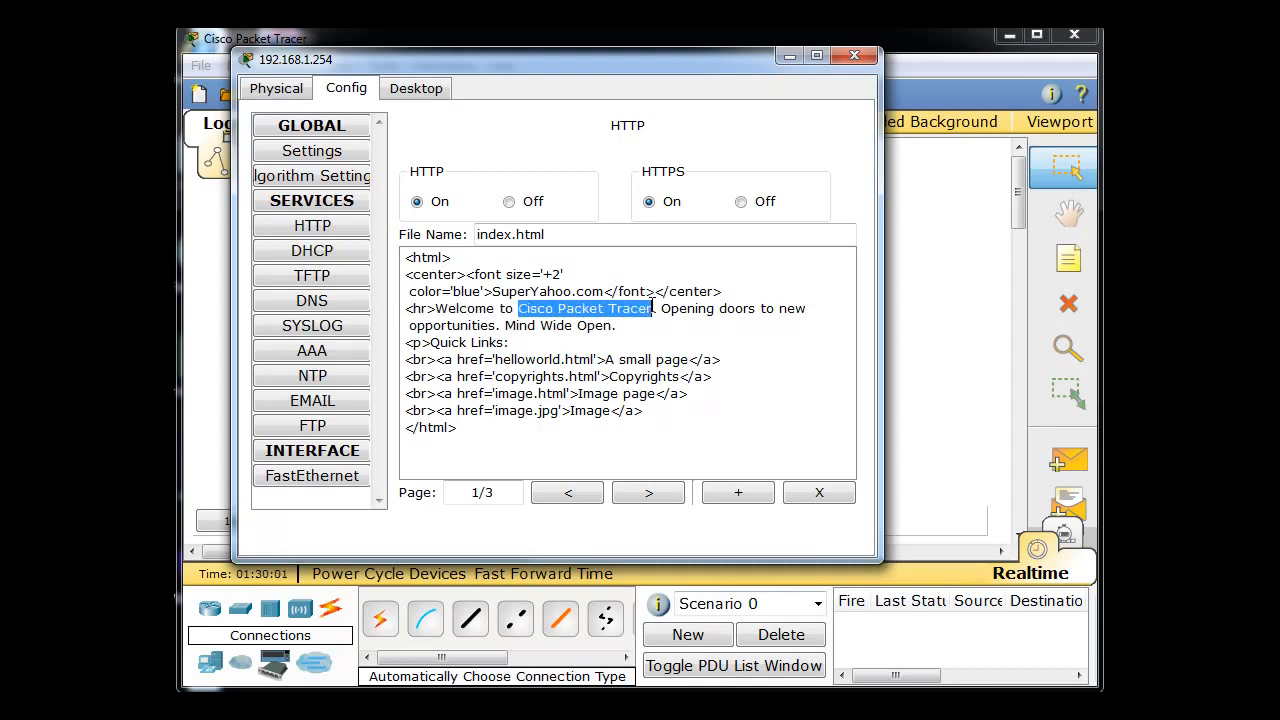
type("Super Yah")
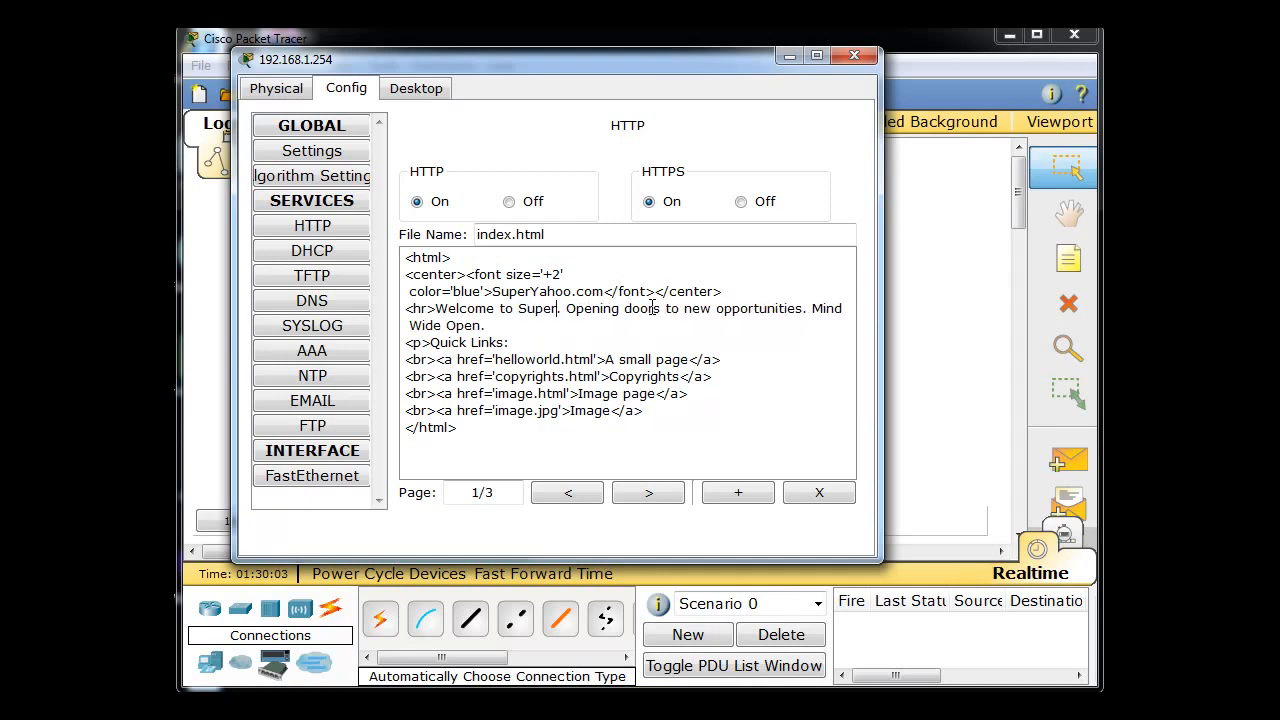
type("oo.com")
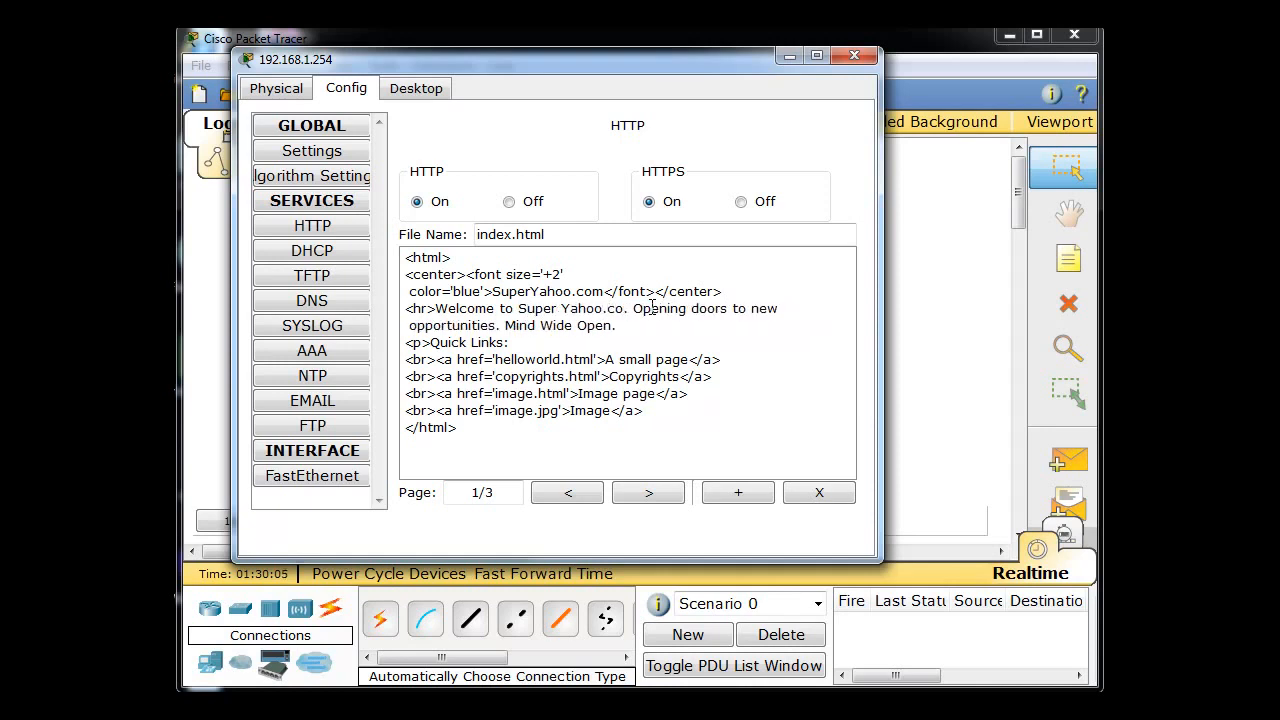
left_click(648, 493)
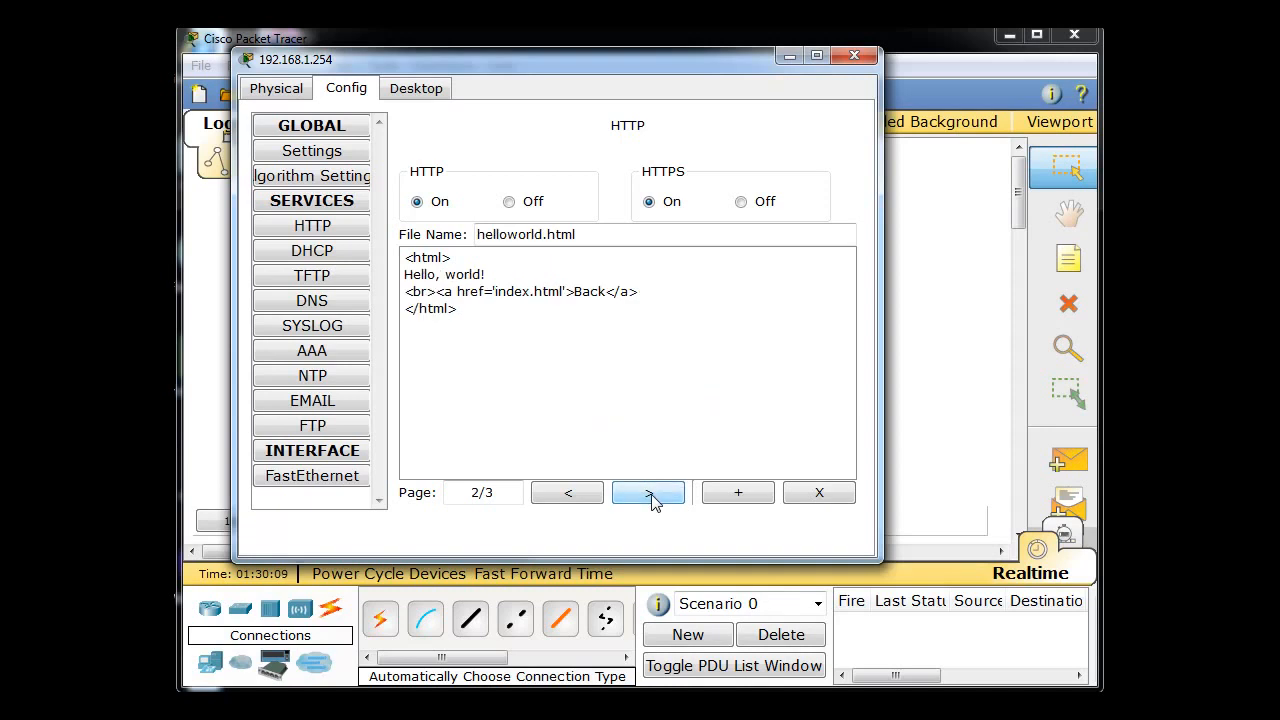
left_click(588, 500)
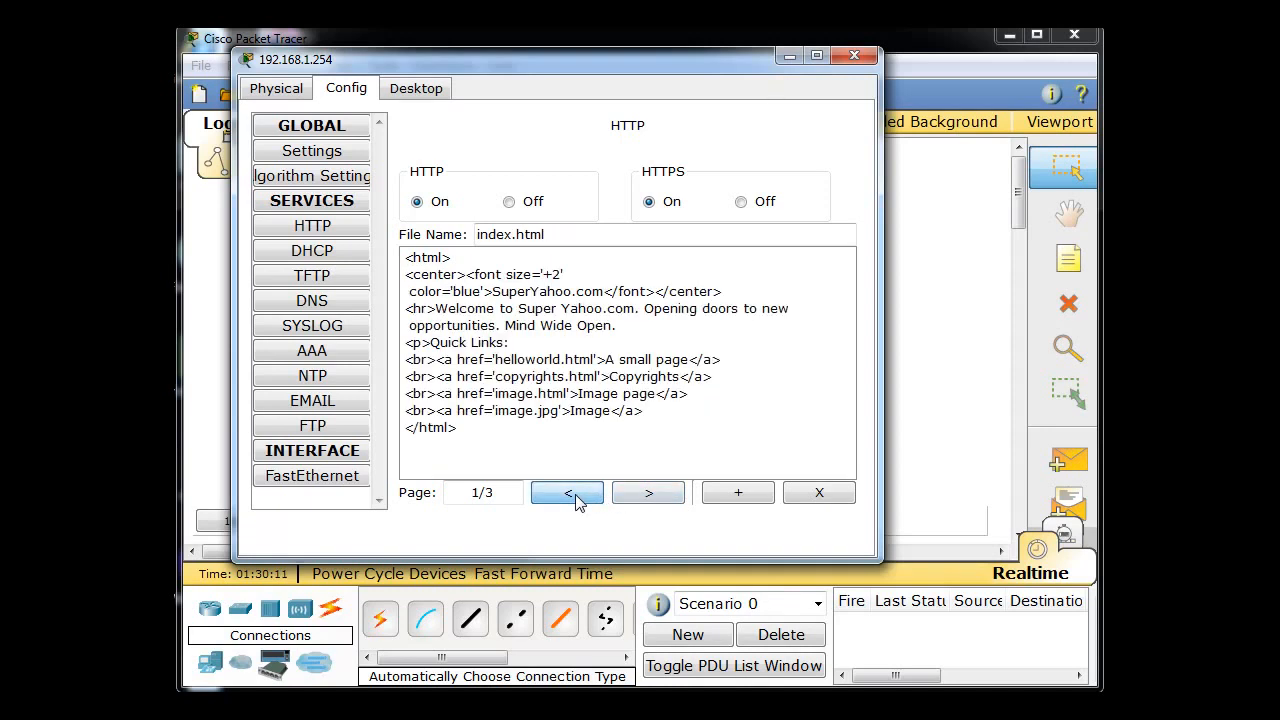
Look through the server's other HTTP pages up to image.html and return to index.html
left_click(640, 495)
left_click(640, 495)
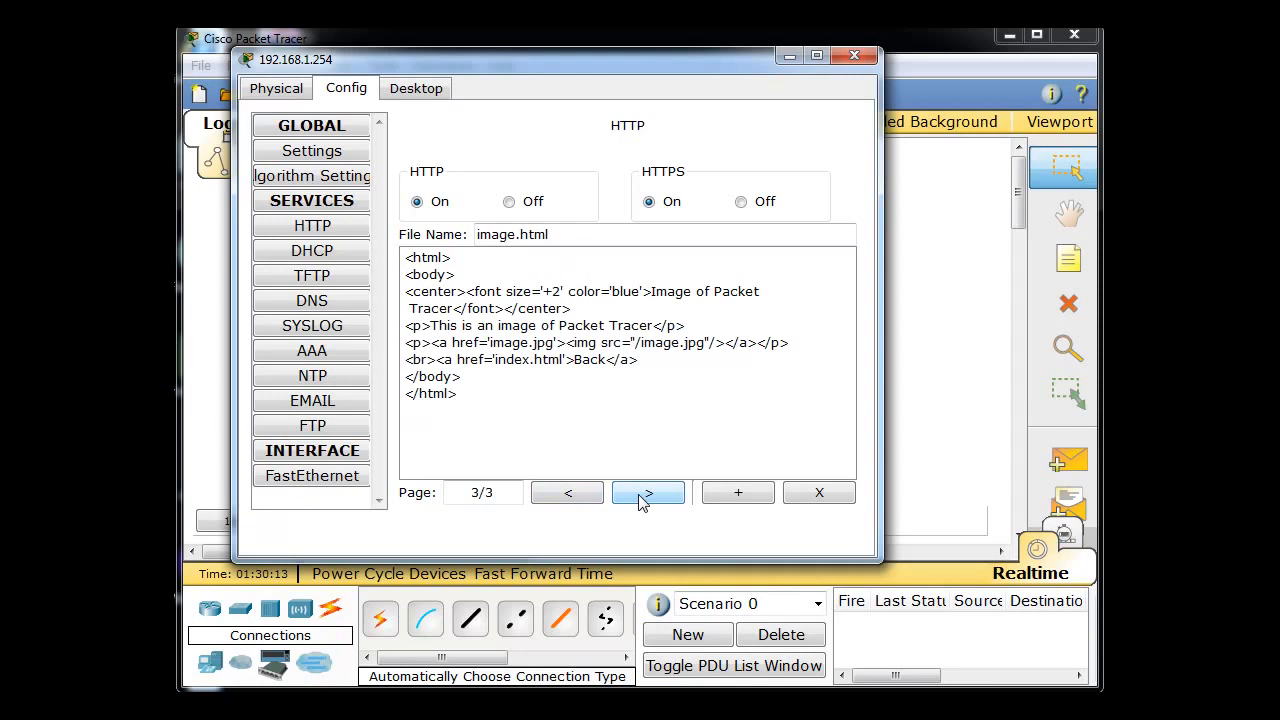
left_click(565, 497)
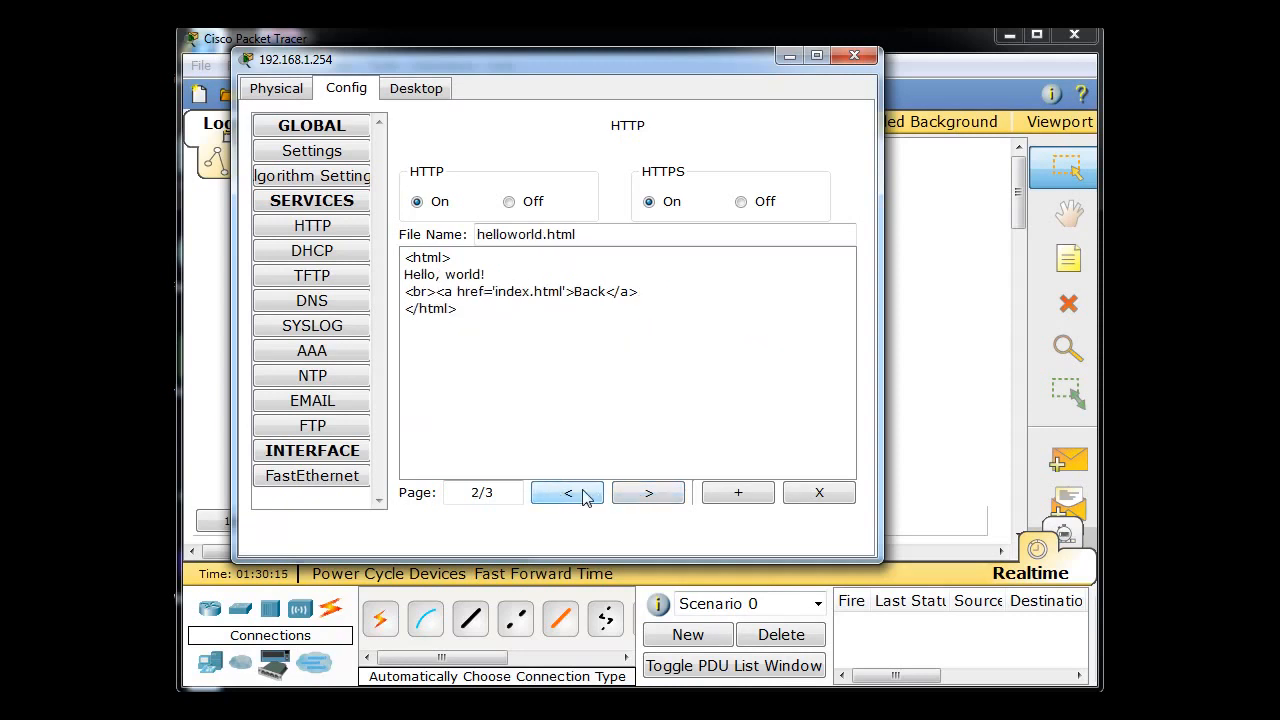
left_click(565, 495)
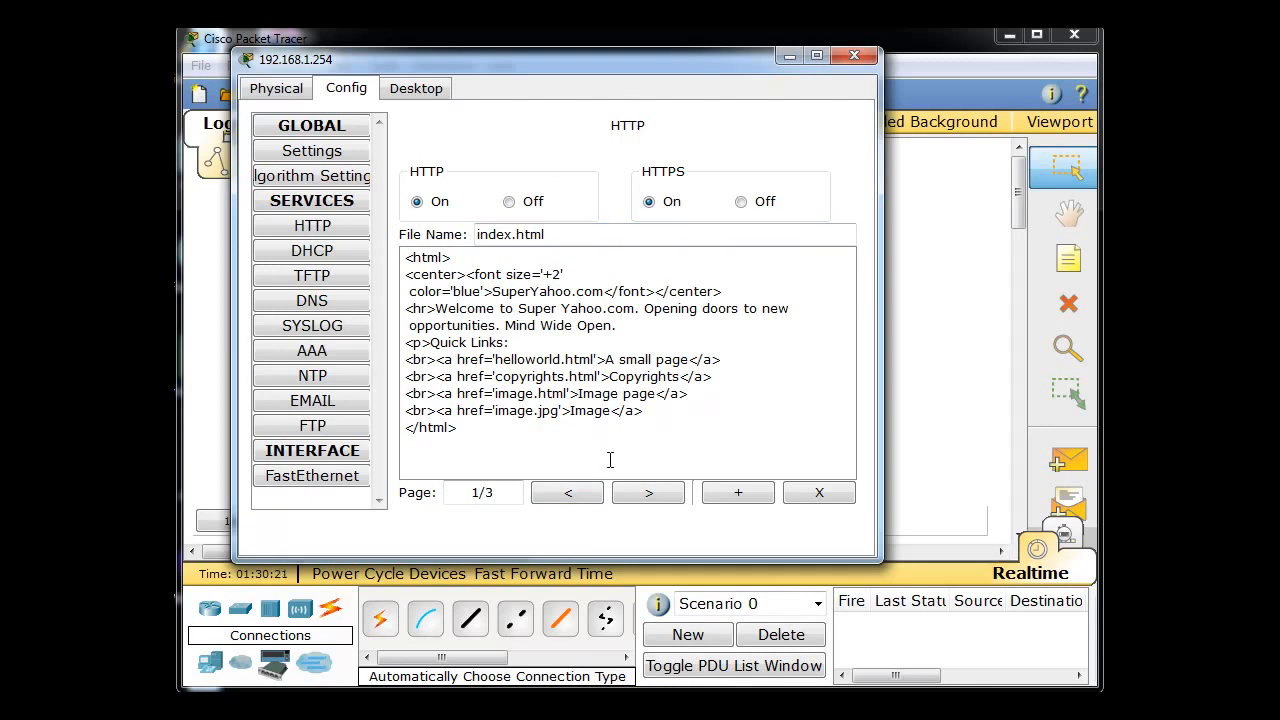
Add a DNS A record on the server that maps superyahoo.com to 192.168.1.254
left_click(312, 304)
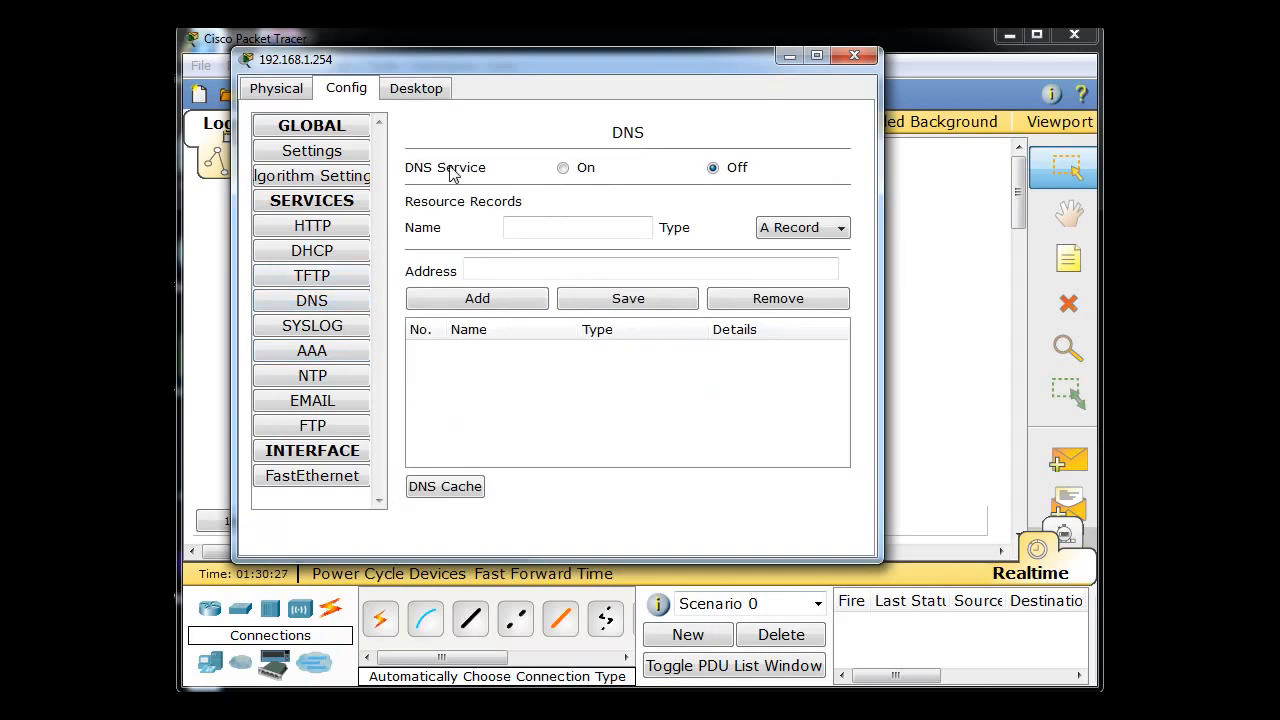
left_click(527, 224)
left_click(527, 224)
type("superyahoo.com")
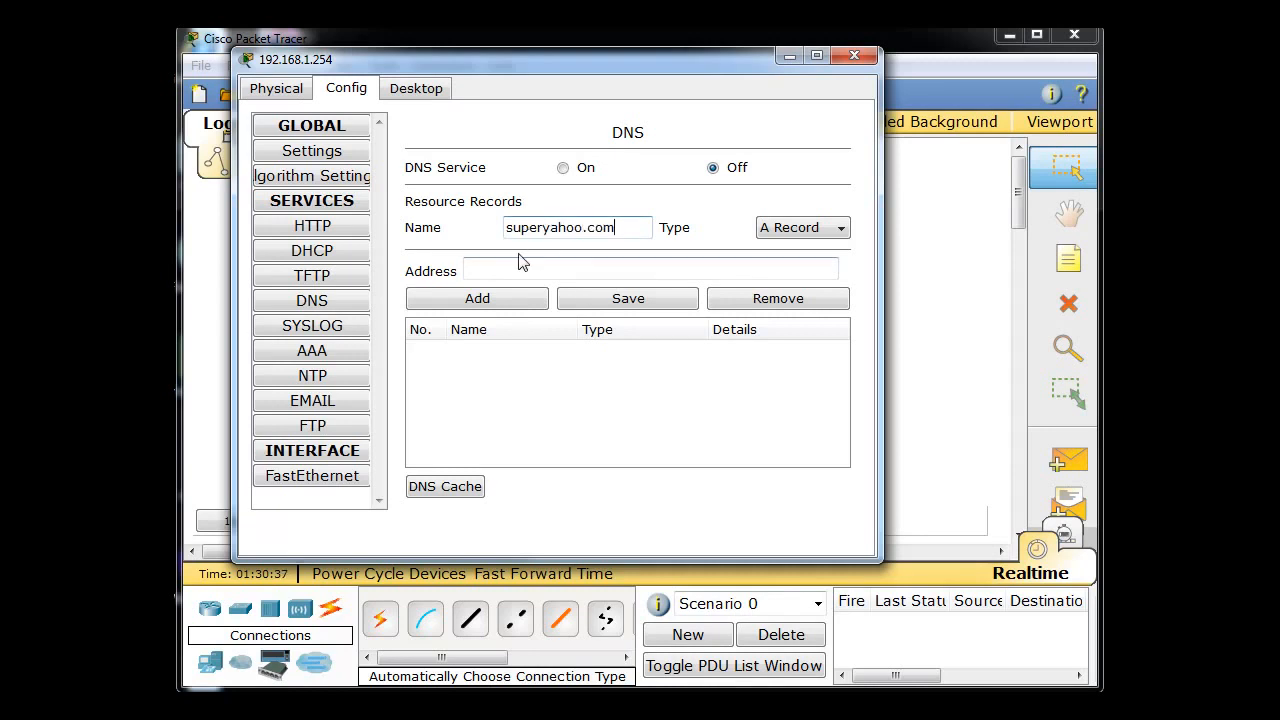
left_click(498, 268)
type("192")
type(".168.1.254")
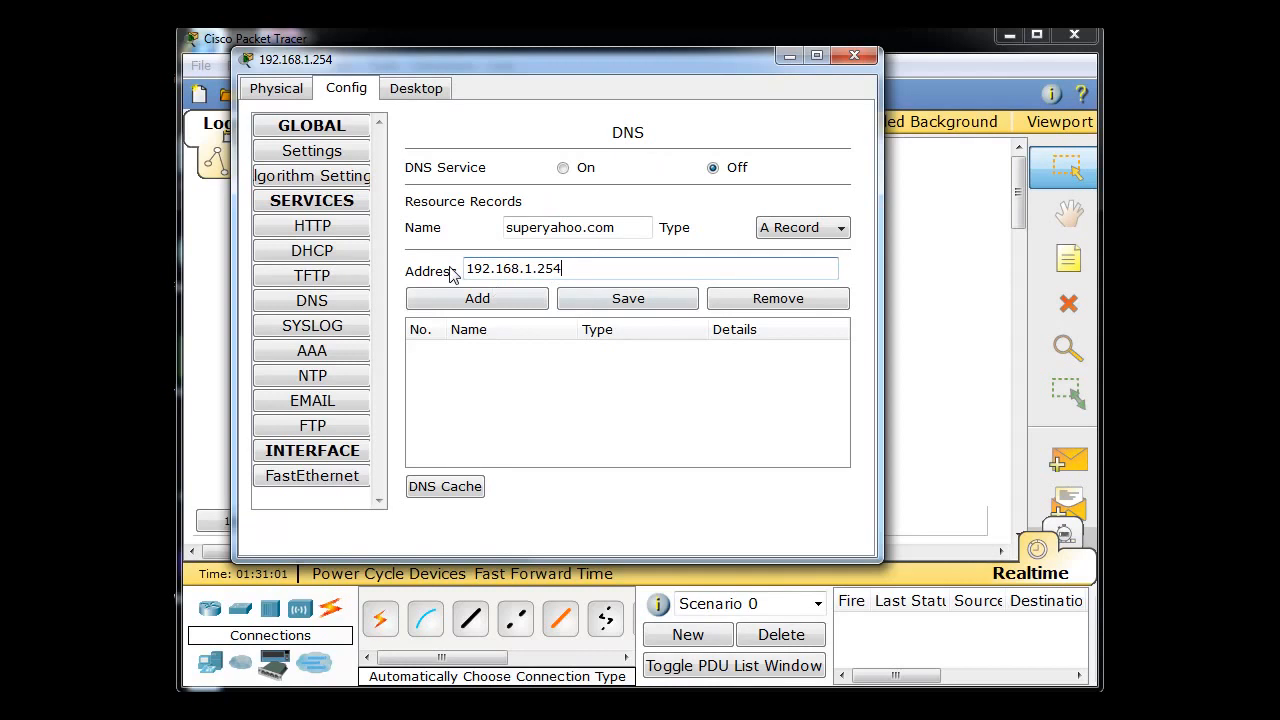
left_click(557, 271)
left_click(500, 300)
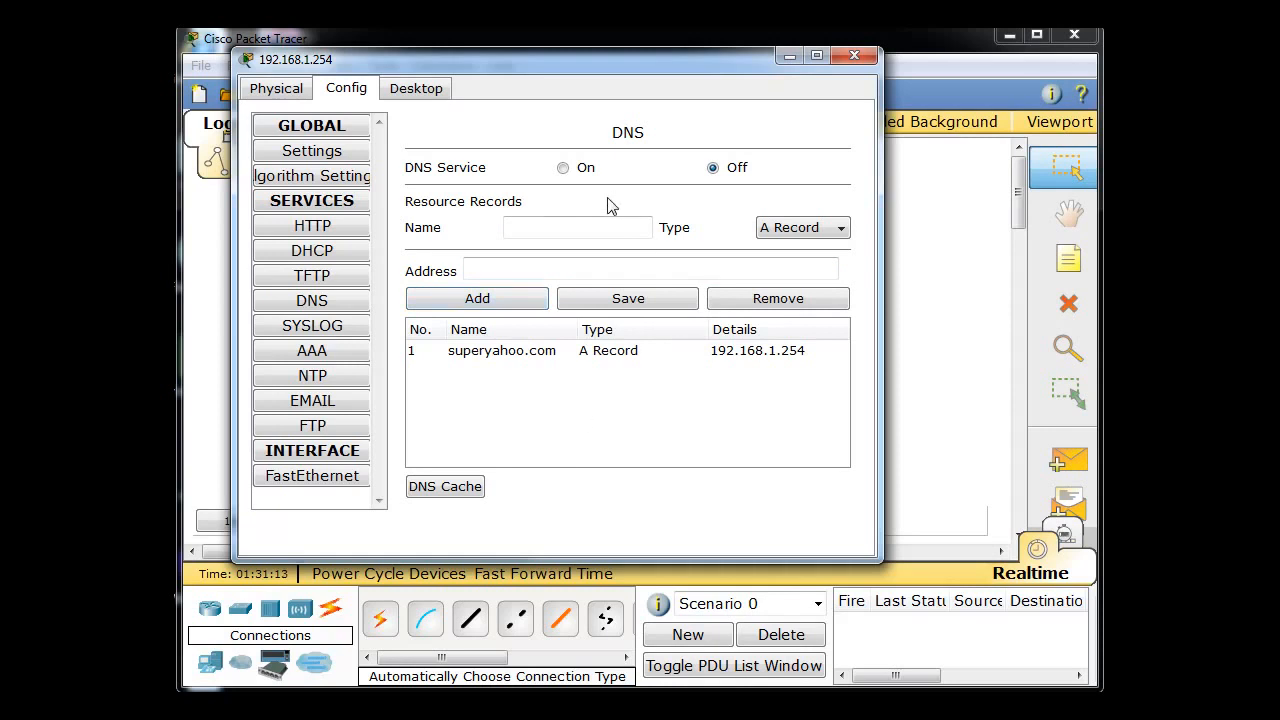
Turn on the server's DNS service, recheck the HTTP index.html page and close the server's window
left_click(563, 168)
left_click(674, 383)
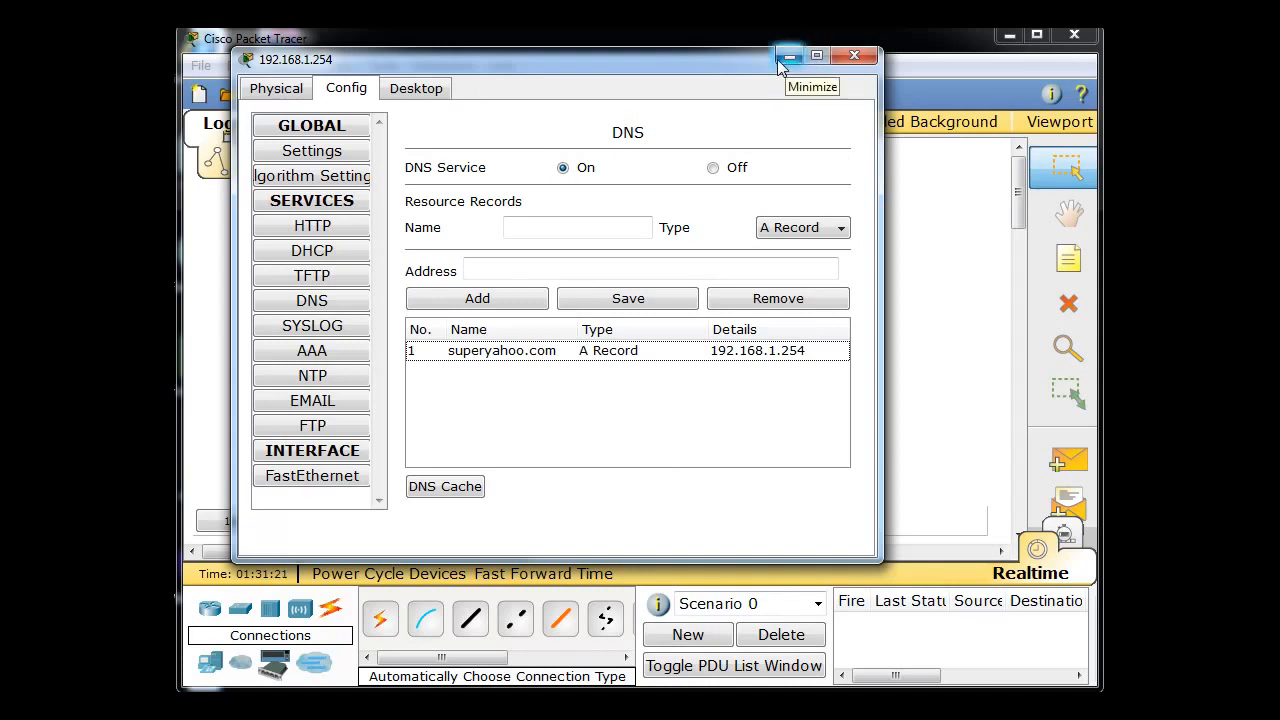
left_click(302, 232)
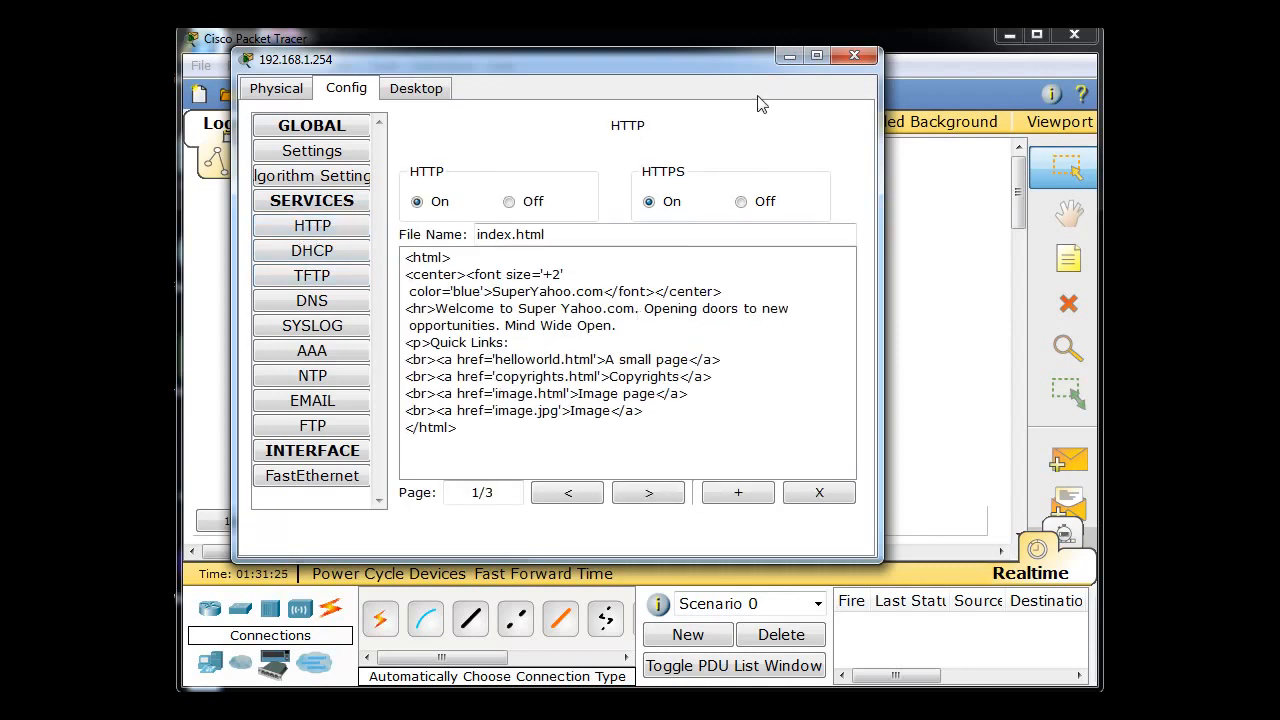
left_click(855, 56)
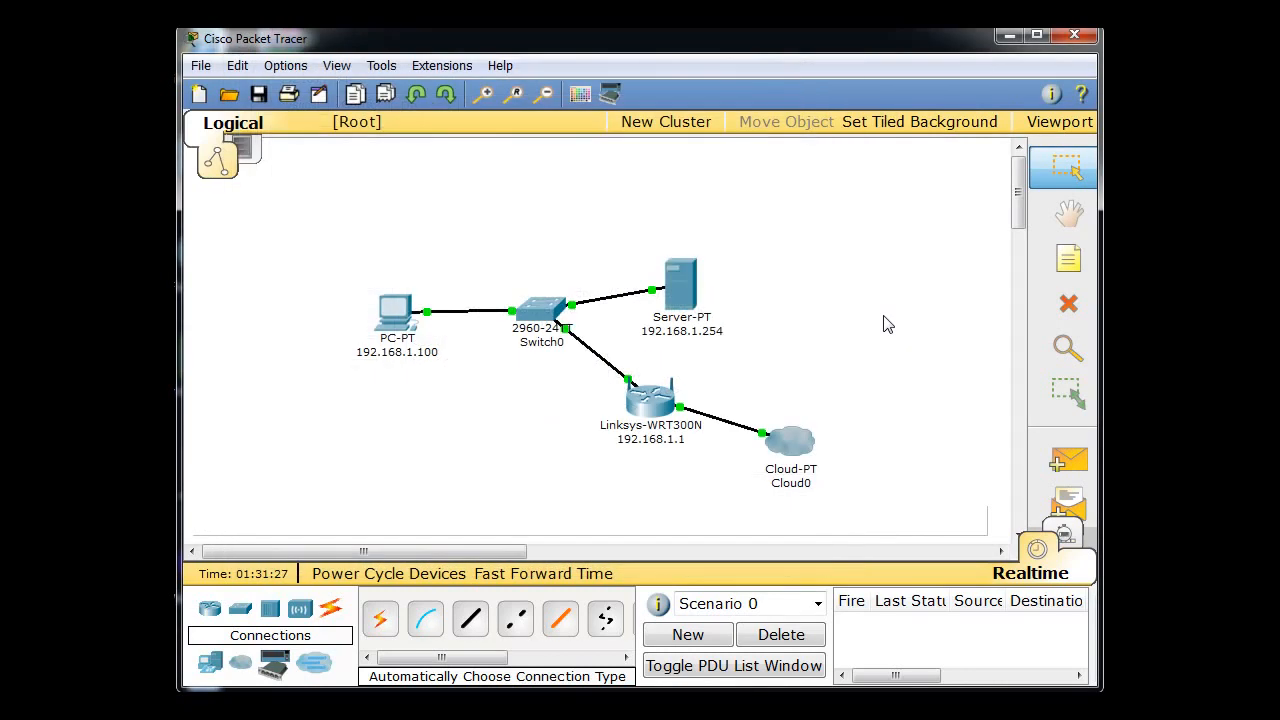
Reopen the server's configuration to check its DNS service and records, and close it
left_click(680, 285)
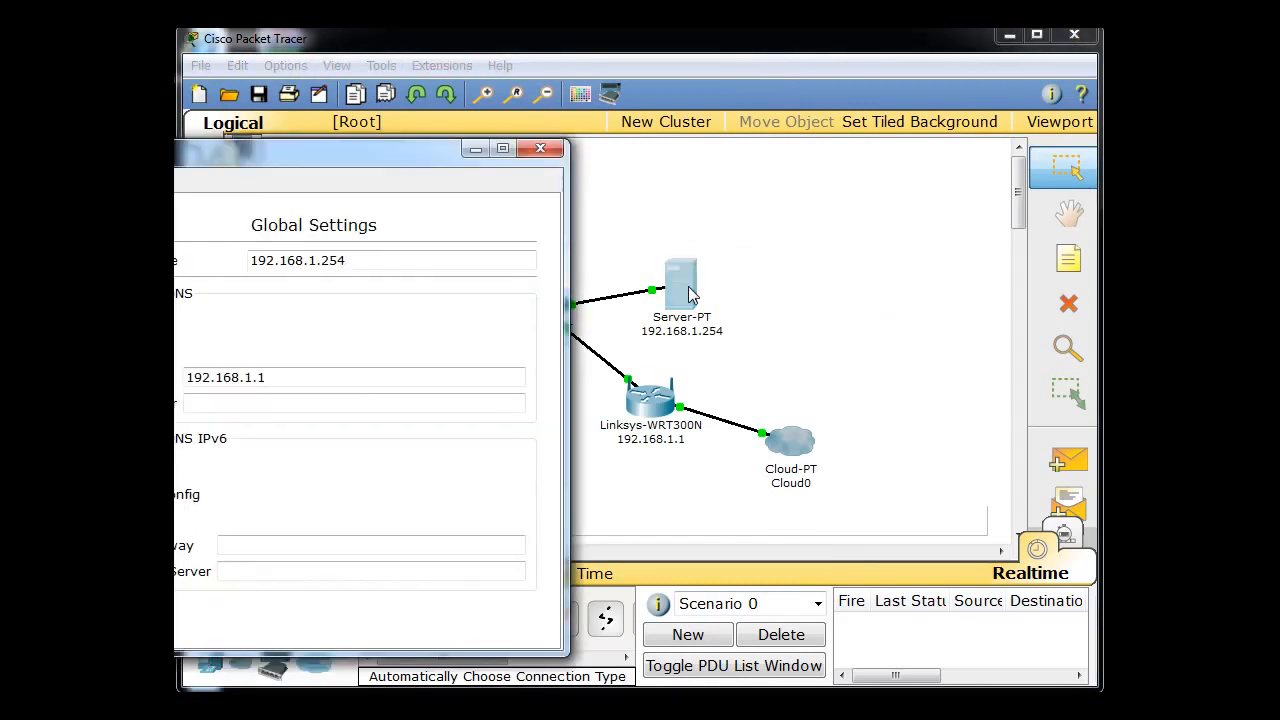
left_click_drag(347, 156, 646, 119)
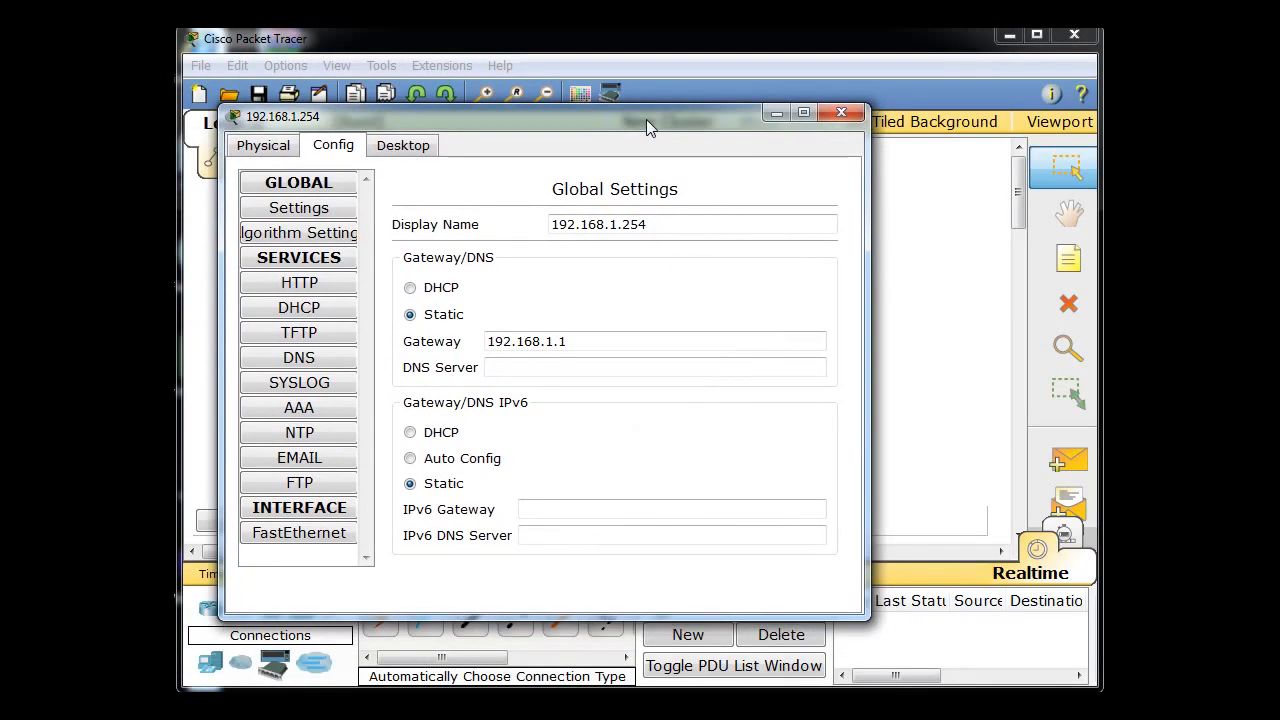
left_click(300, 359)
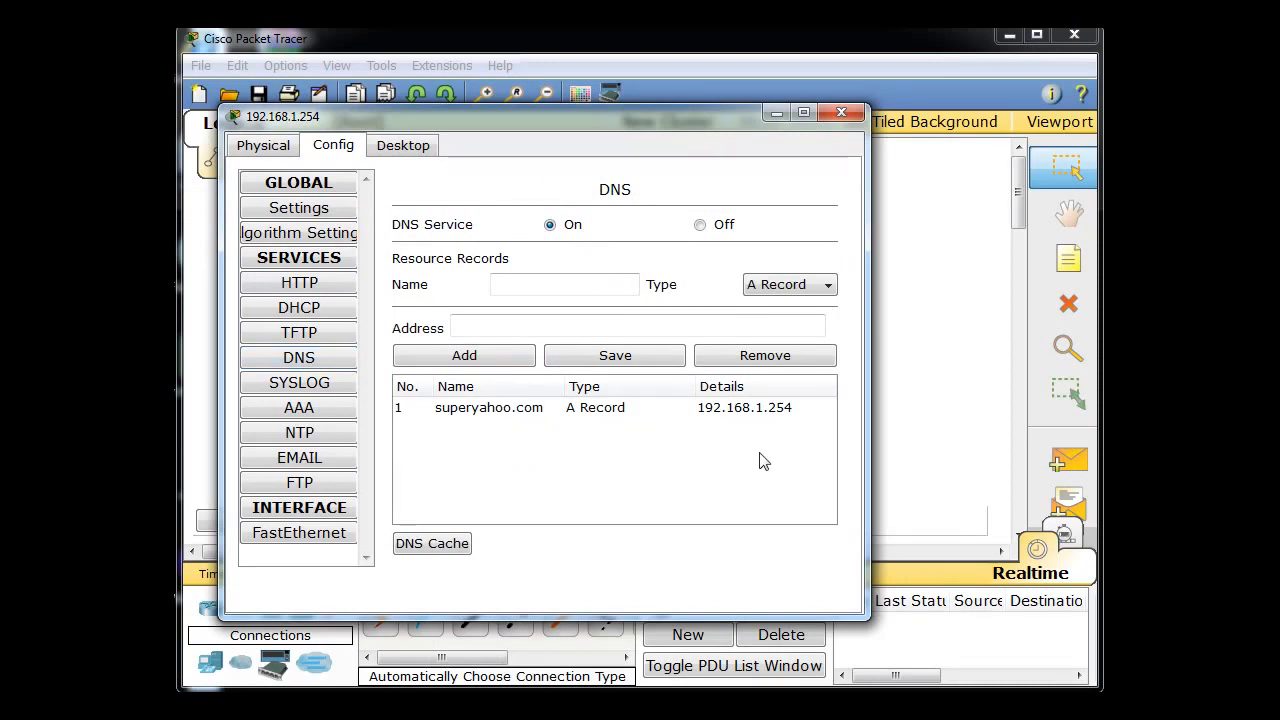
left_click(841, 111)
Switch the PC's IP configuration to static with address 192.168.1.100 and subnet mask 255.255.255.0
left_click(396, 312)
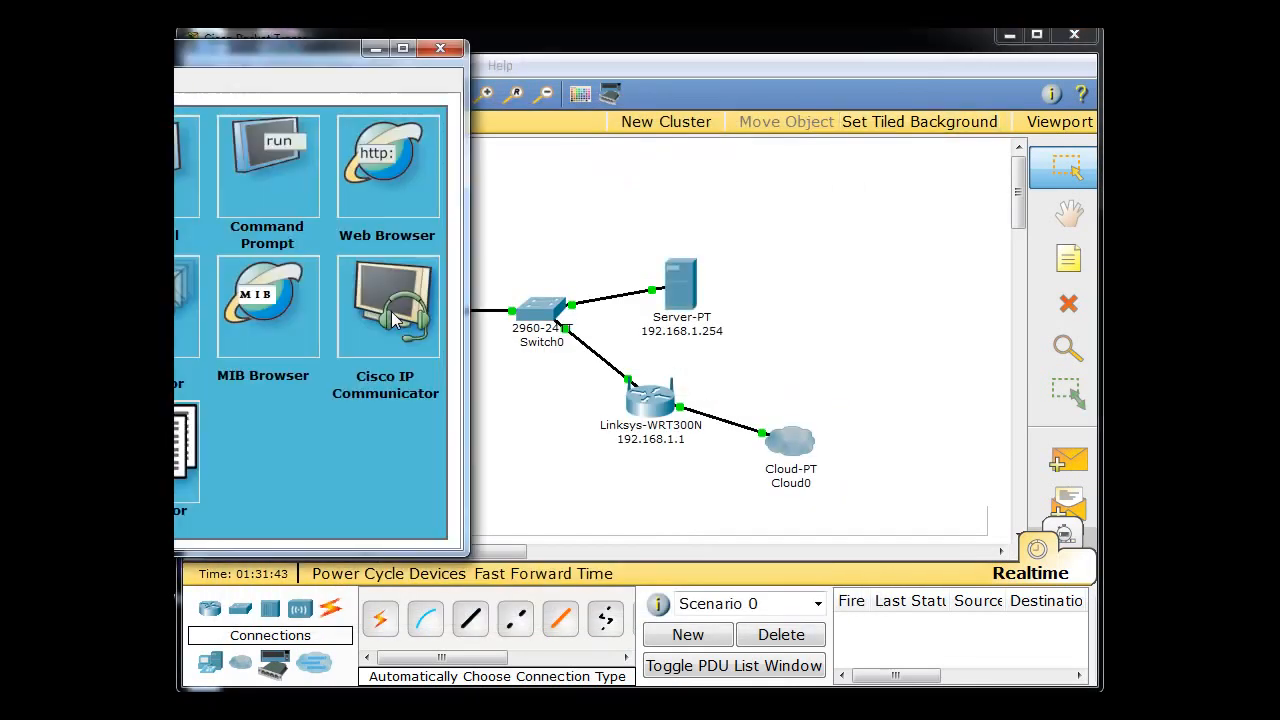
left_click_drag(284, 57, 711, 93)
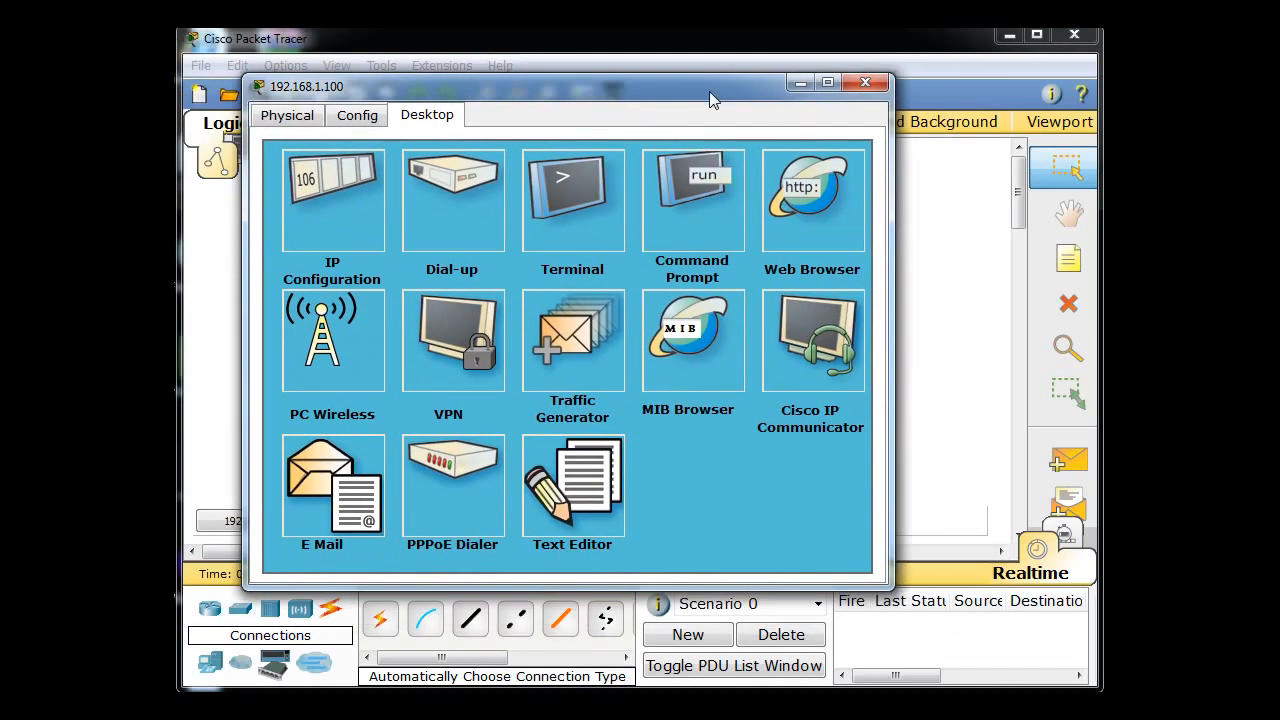
left_click(316, 189)
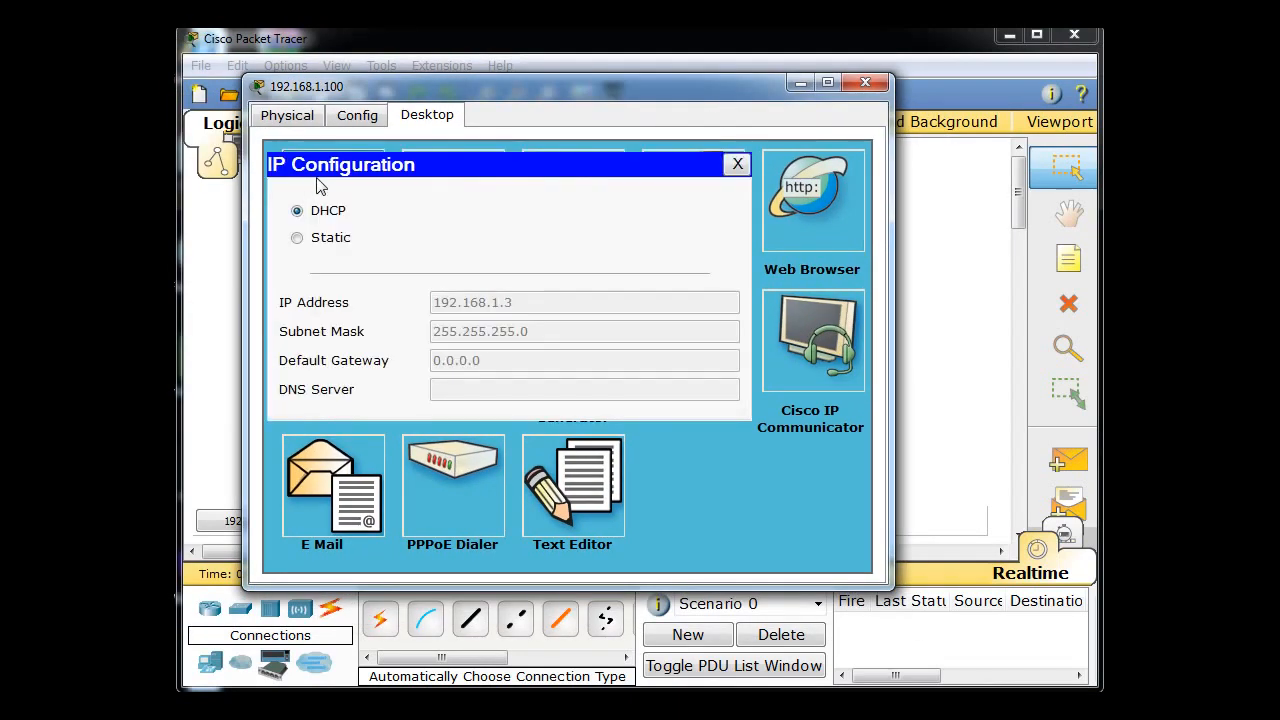
left_click_drag(414, 91, 548, 78)
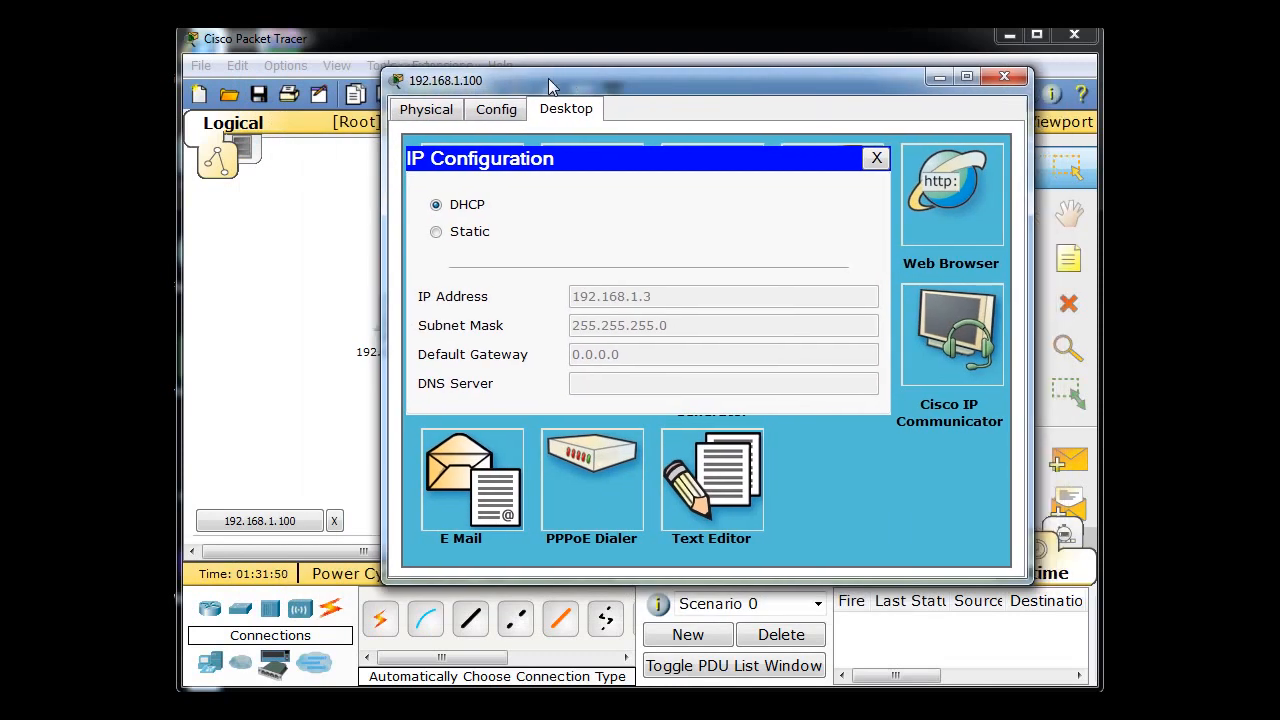
left_click(437, 234)
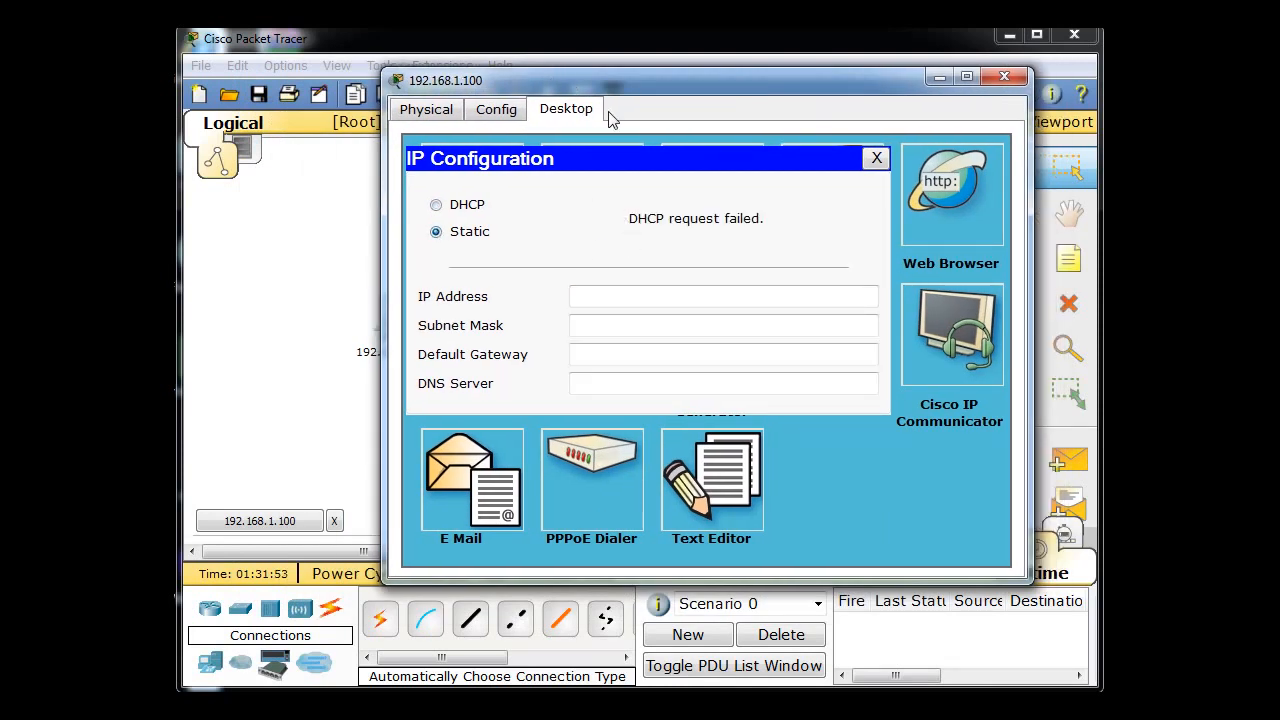
left_click(579, 297)
type("192.168")
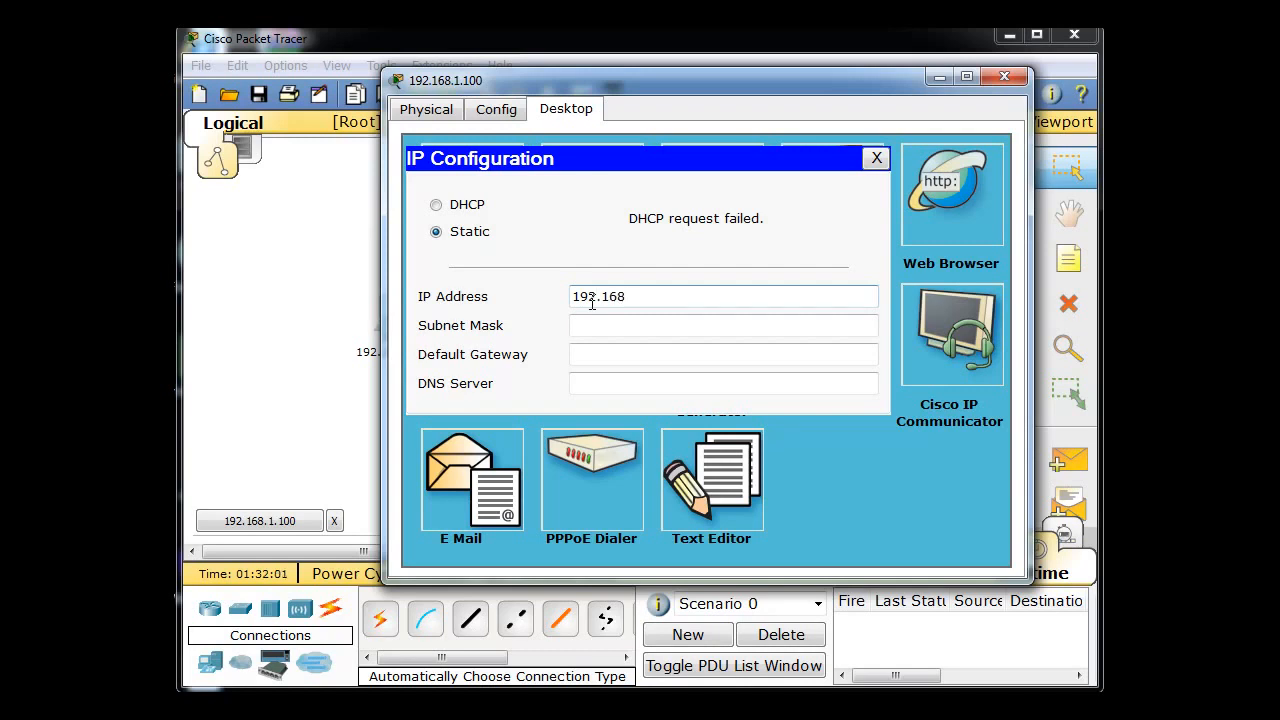
type(".1.100")
left_click(597, 322)
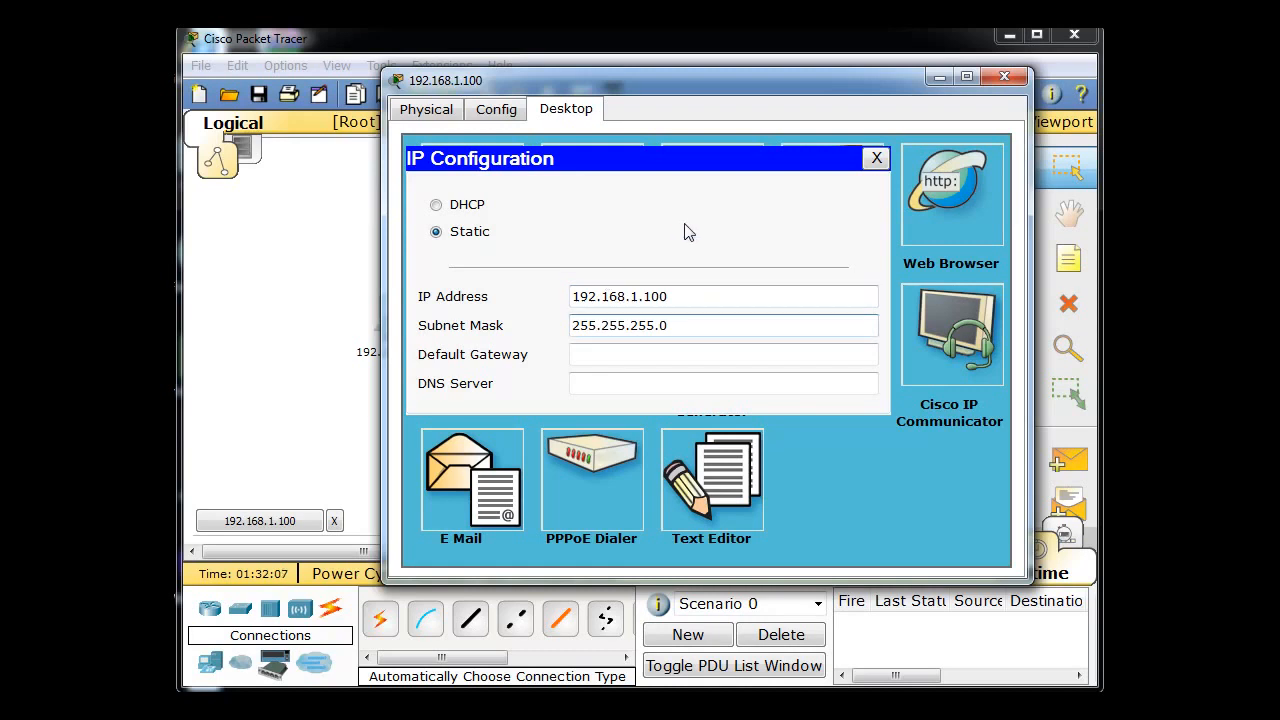
Set the PC's default gateway to 192.168.1.1 and DNS server to 192.168.1.254, and close the IP configuration
left_click(600, 358)
type("192.168.1.1")
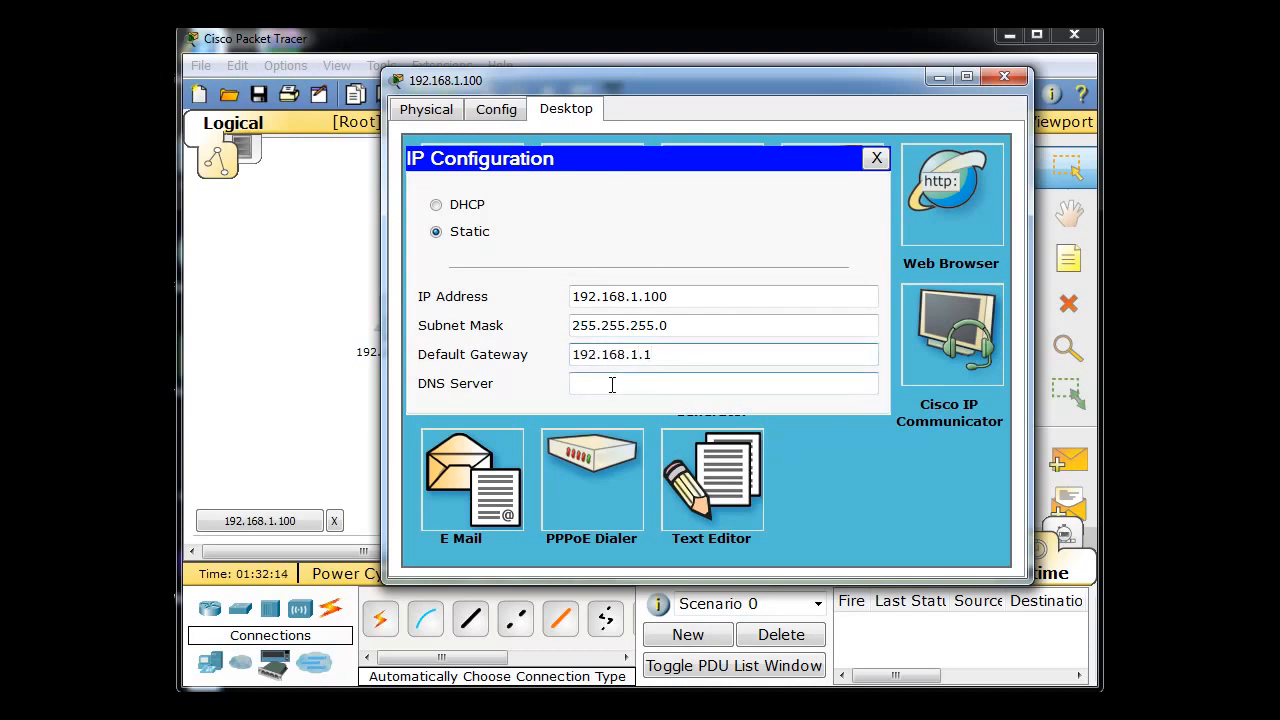
left_click(612, 384)
type("192.168.1.254")
left_click(816, 330)
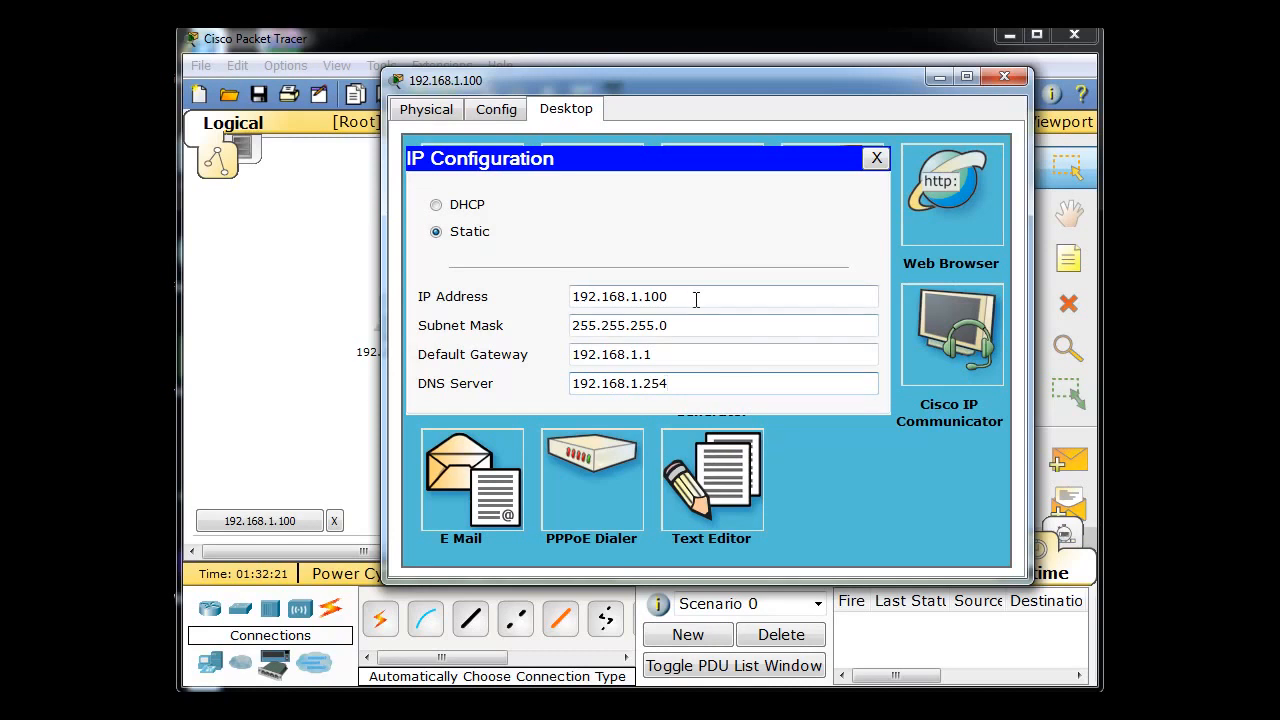
left_click(672, 383)
left_click(876, 160)
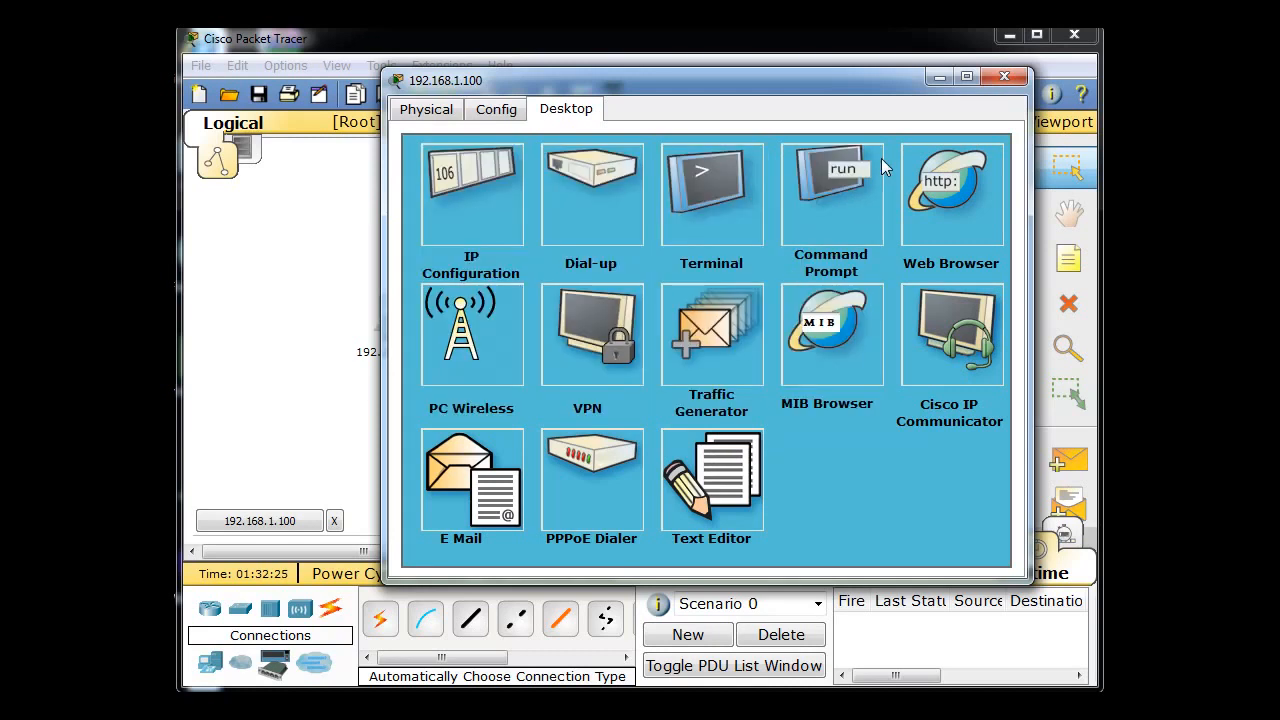
Load superyahoo.com in the PC's web browser
left_click(956, 200)
left_click_drag(805, 89, 677, 103)
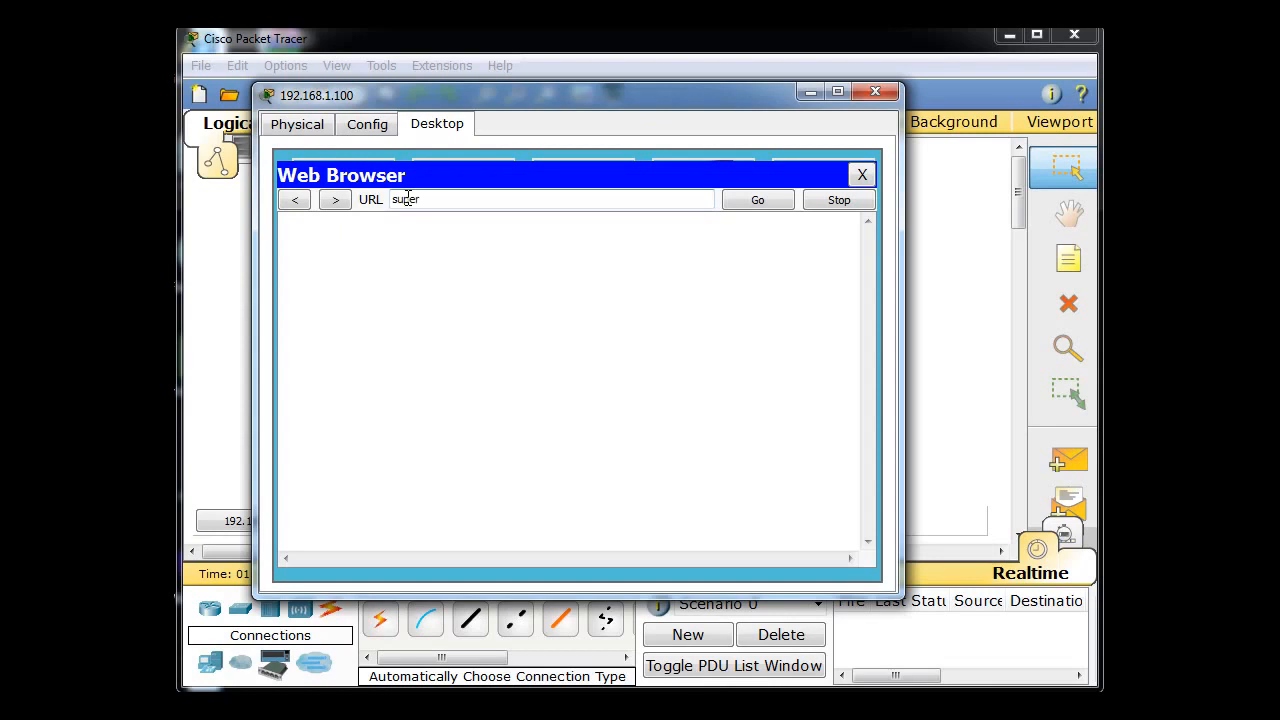
left_click(407, 198)
type("superyahoo.com")
left_click(763, 200)
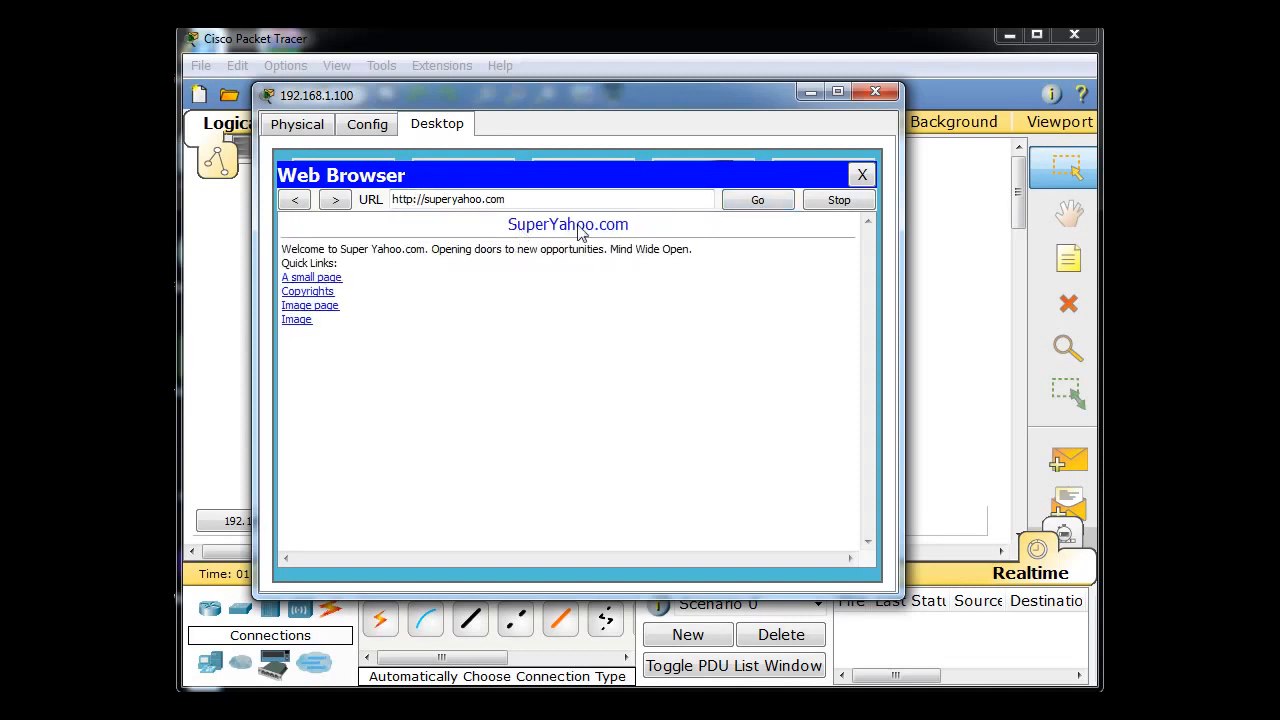